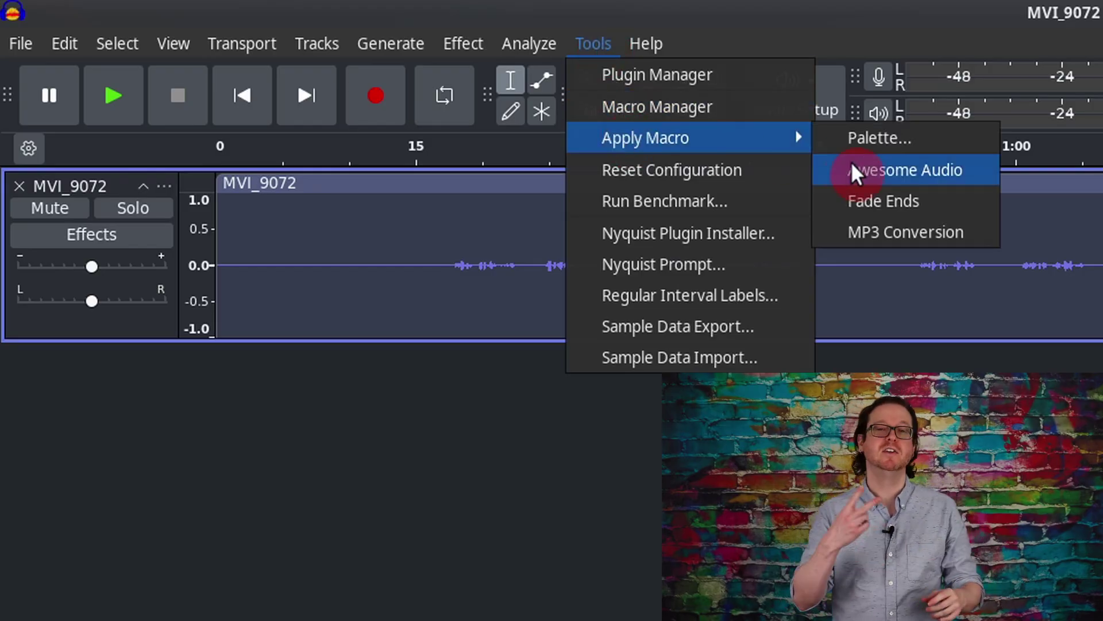
# Apply the Awesome Audio macro, then dismiss the terminal and the About Audacity 3.6.1 windows.
pyautogui.click(853, 168)
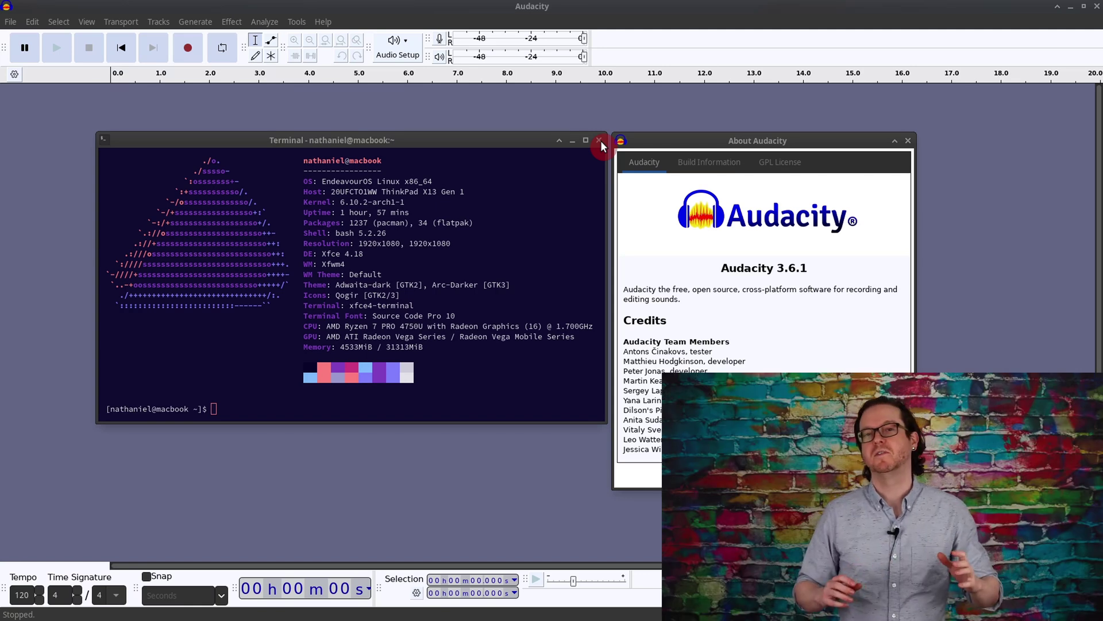
pyautogui.click(600, 140)
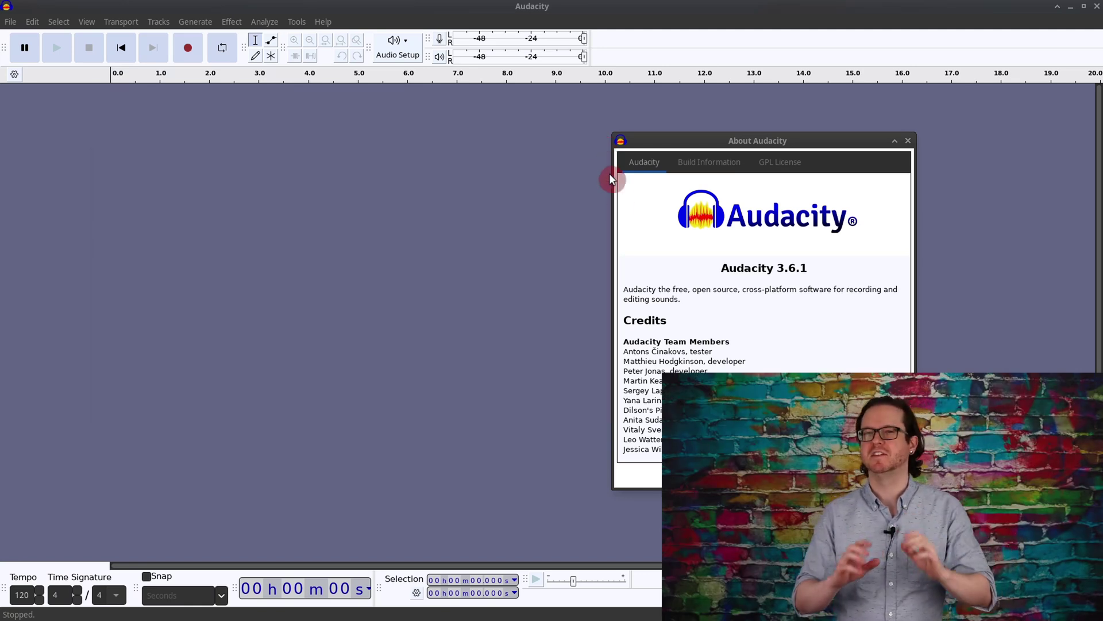
pyautogui.press('Escape')
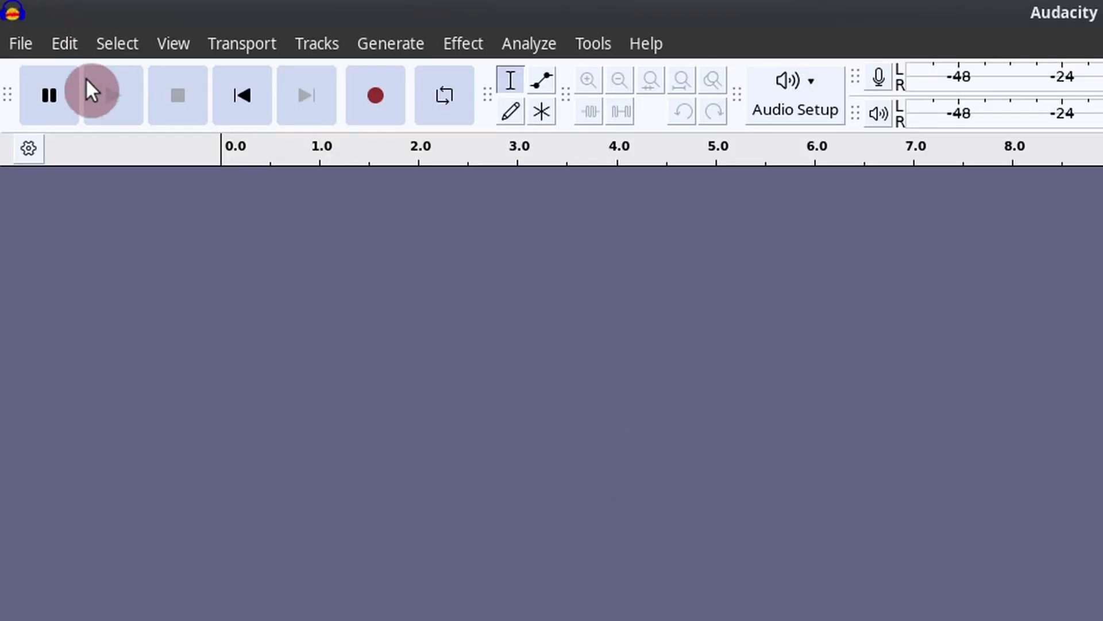
# Change the interface theme from Classic to Dark in the Interface preferences.
pyautogui.click(64, 43)
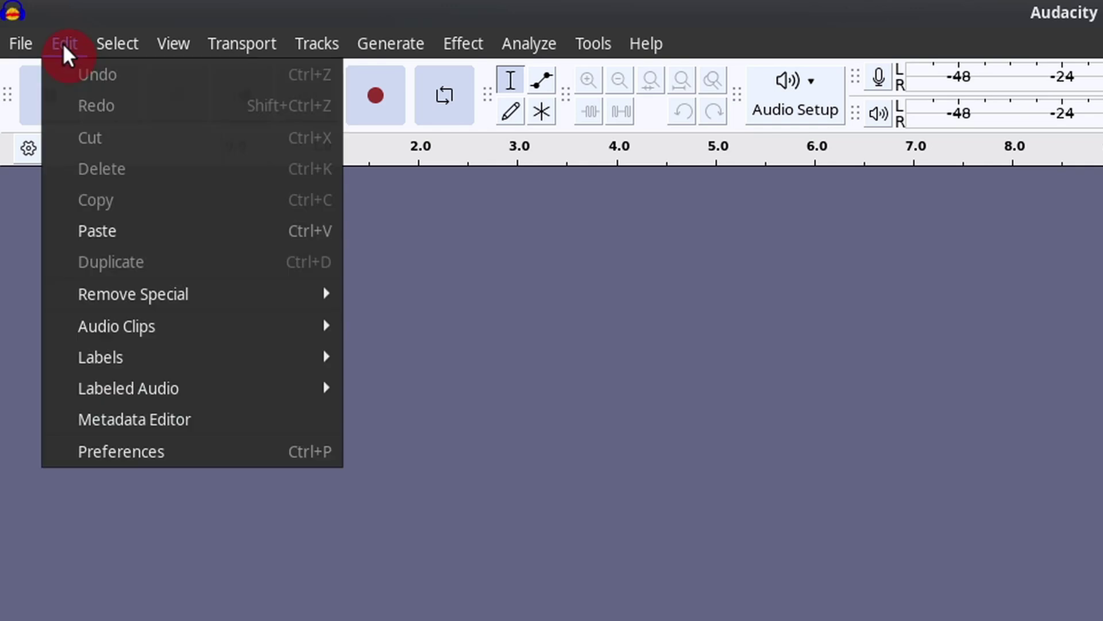
pyautogui.click(252, 460)
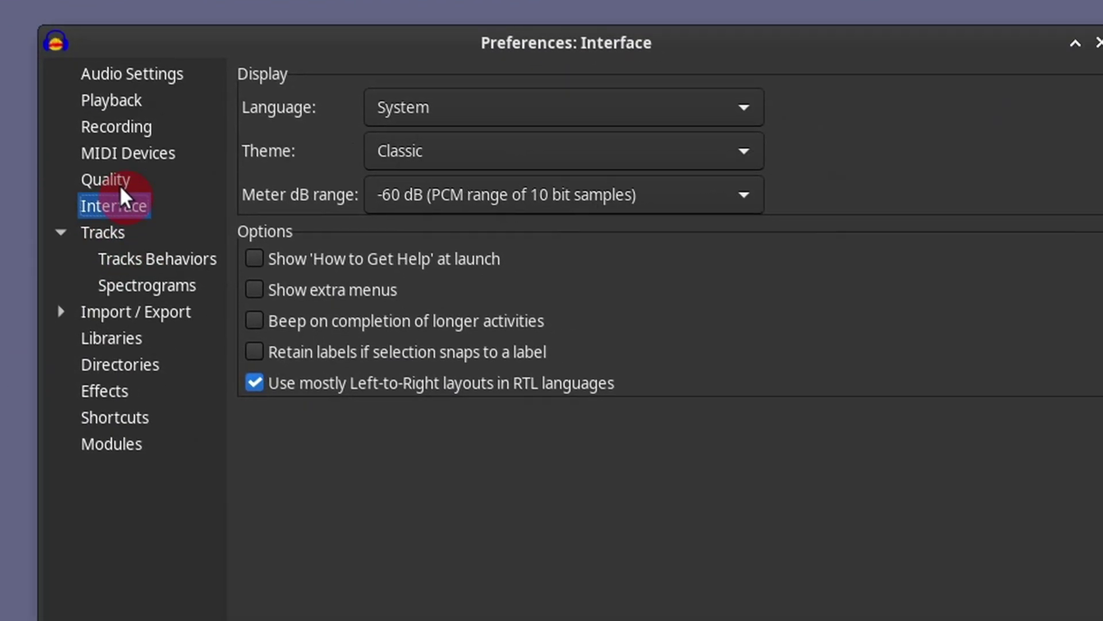
pyautogui.click(391, 290)
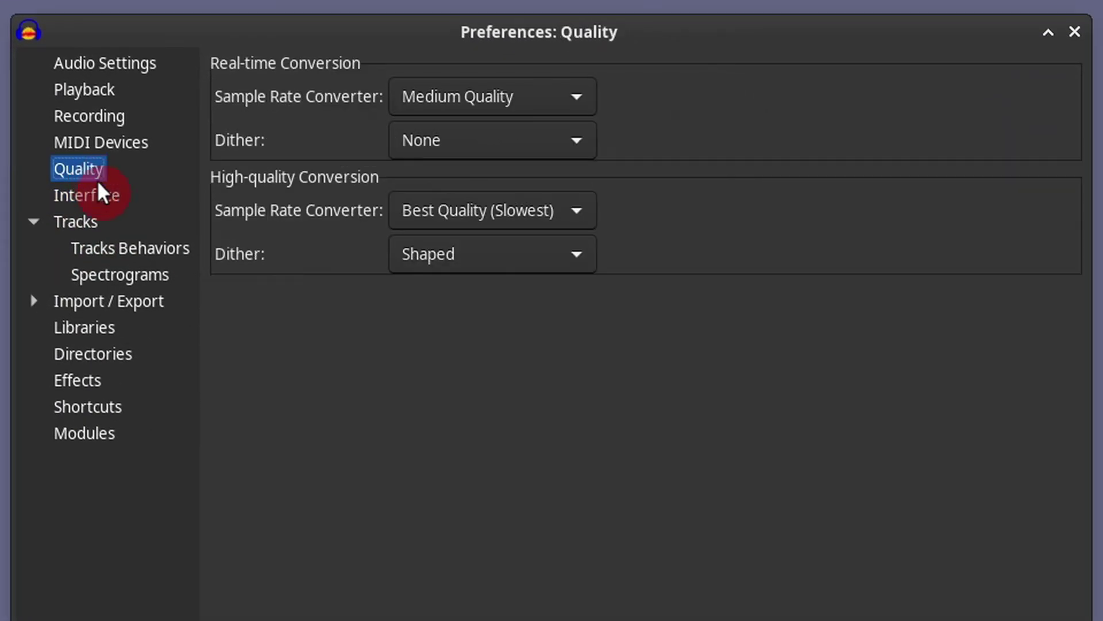
pyautogui.click(400, 313)
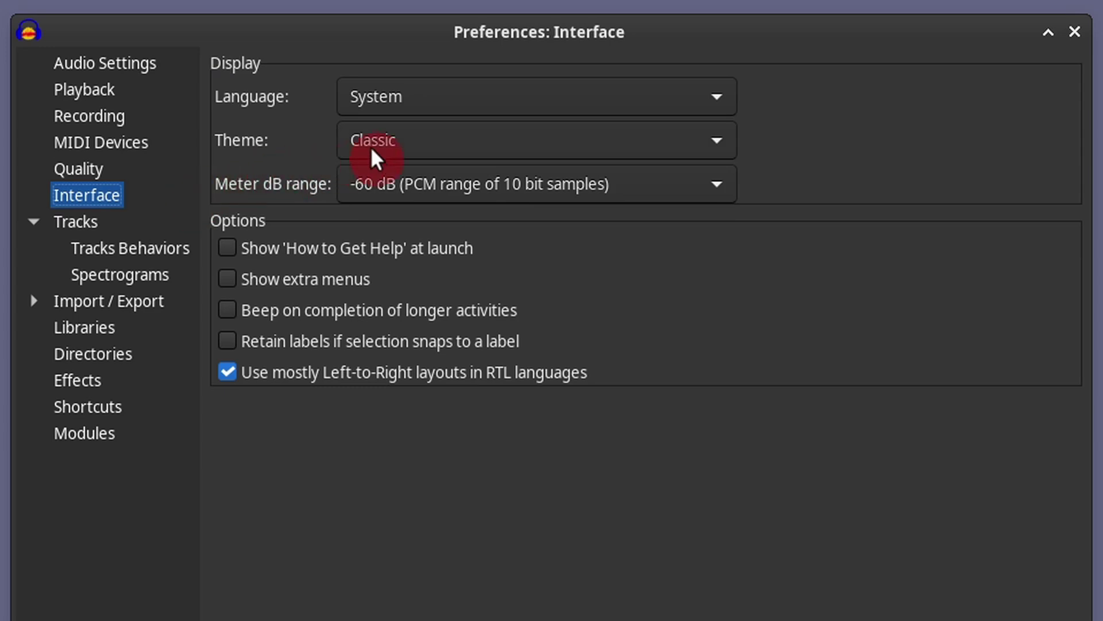
pyautogui.click(407, 154)
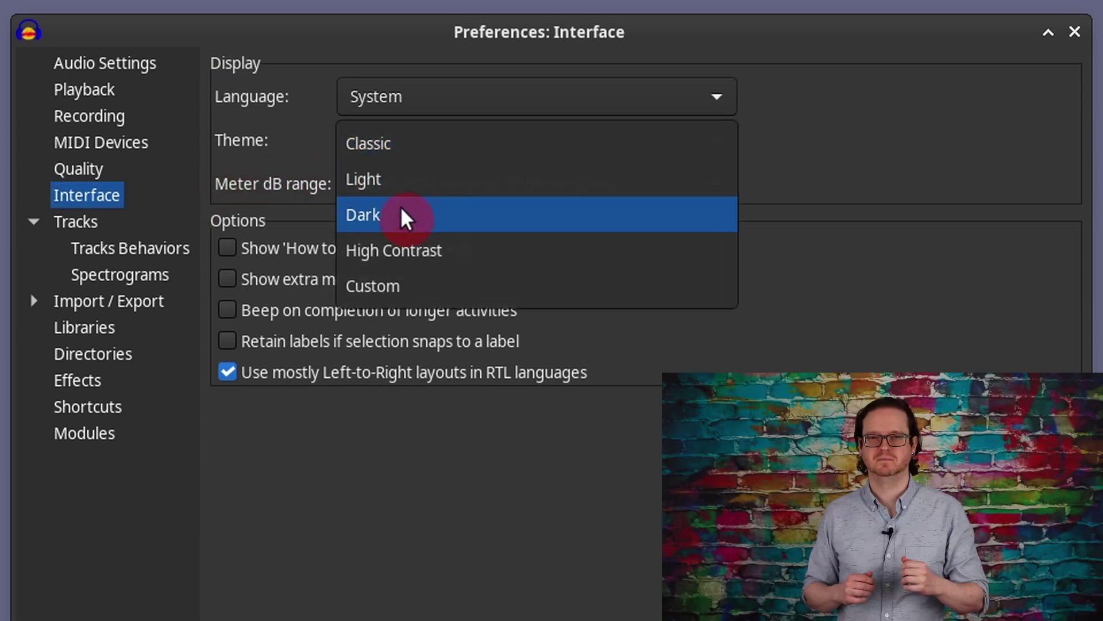
pyautogui.click(406, 219)
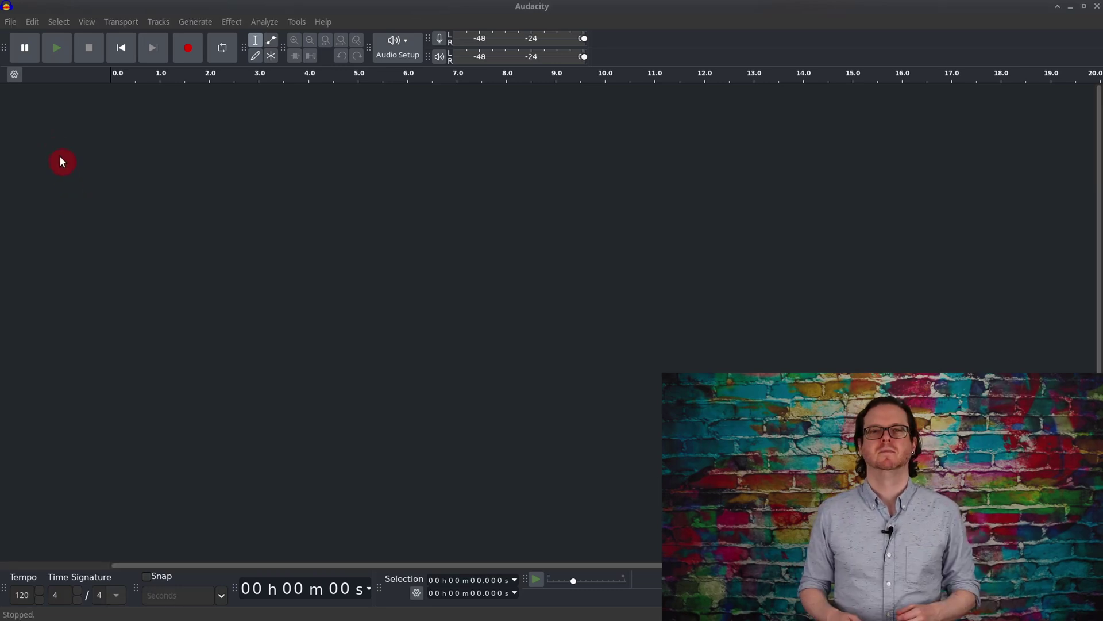
# Import the audio of C0407.MP4 from the intro folder, then clear the selection.
pyautogui.click(10, 23)
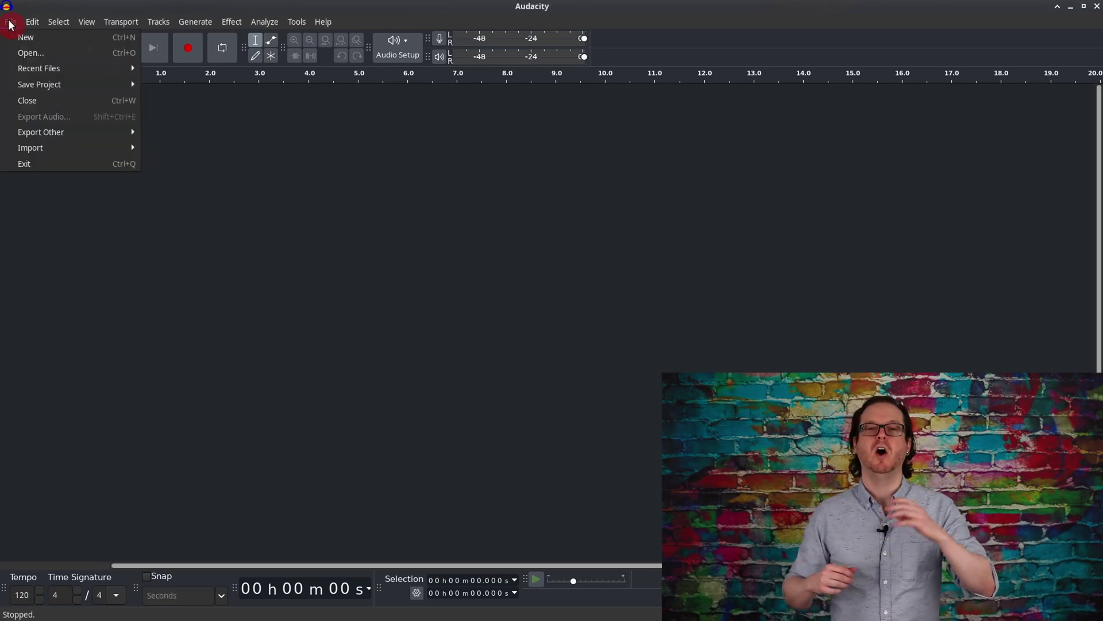
pyautogui.click(31, 52)
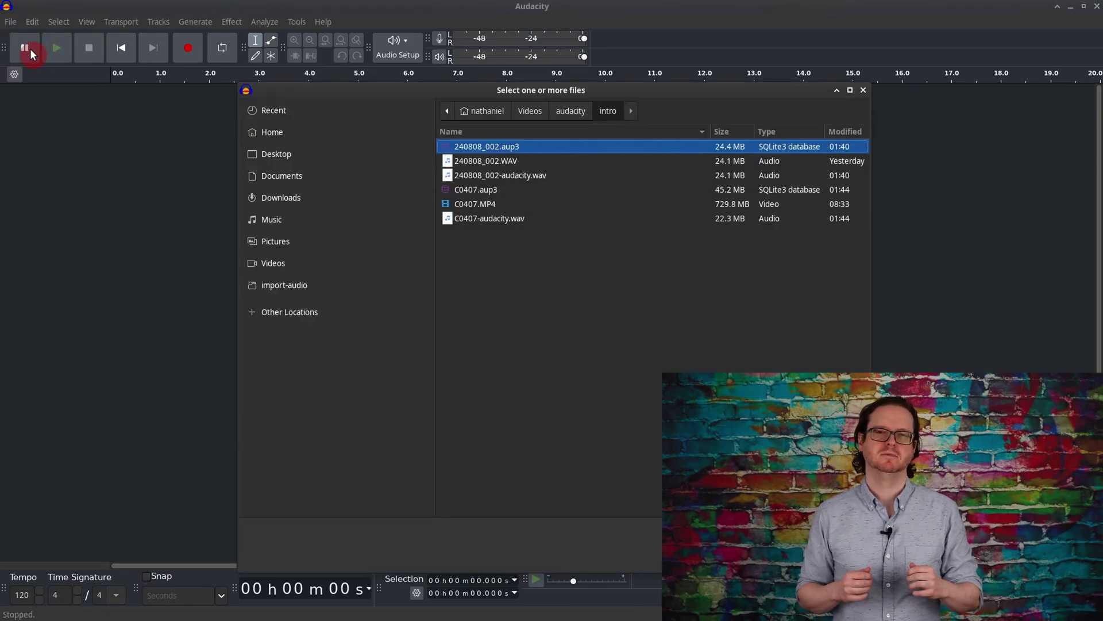
pyautogui.click(515, 162)
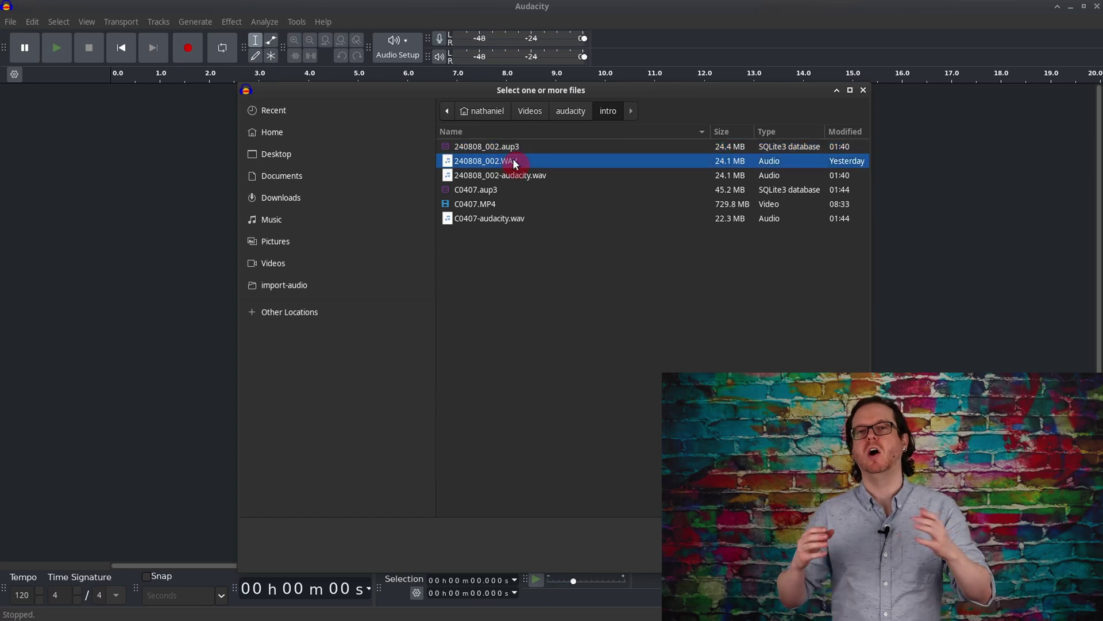
pyautogui.click(505, 201)
pyautogui.click(845, 554)
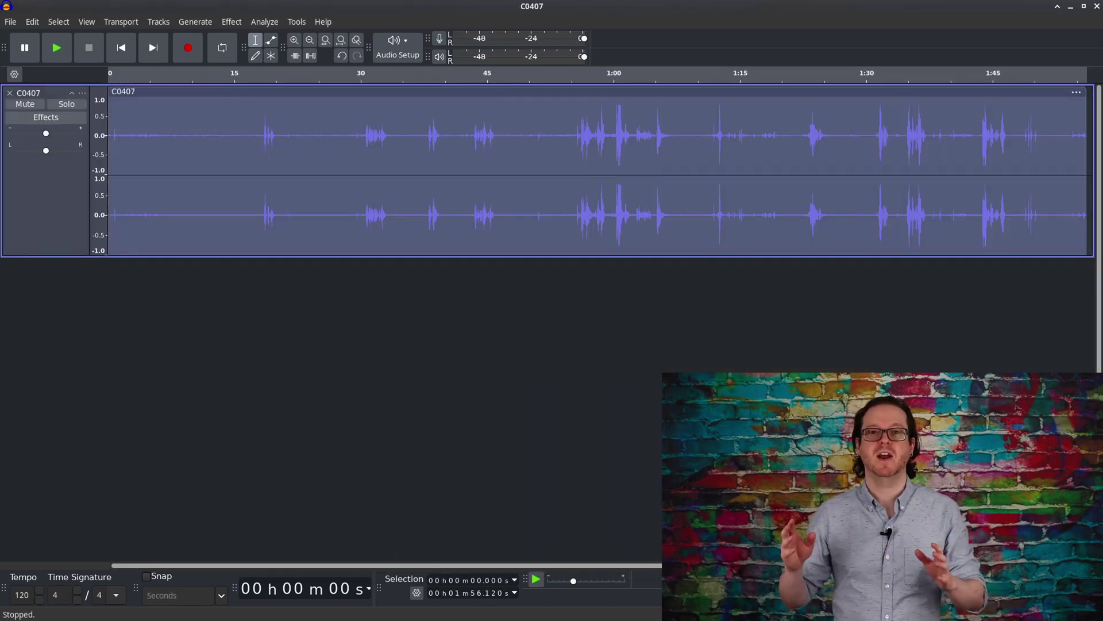
pyautogui.click(459, 147)
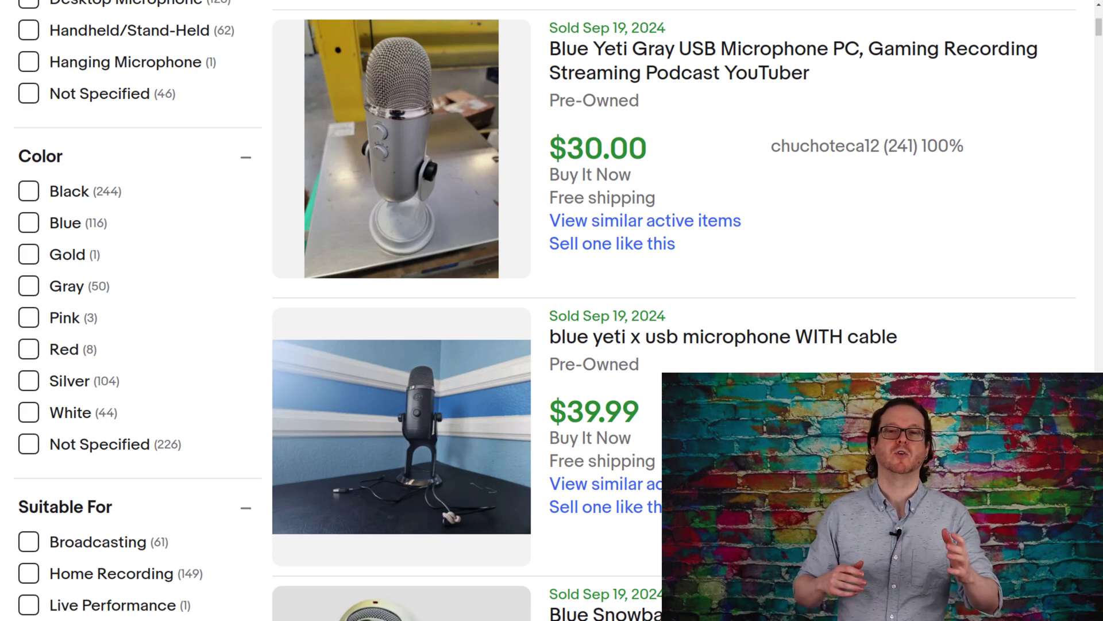
pyautogui.scroll(-10, 538, 319)
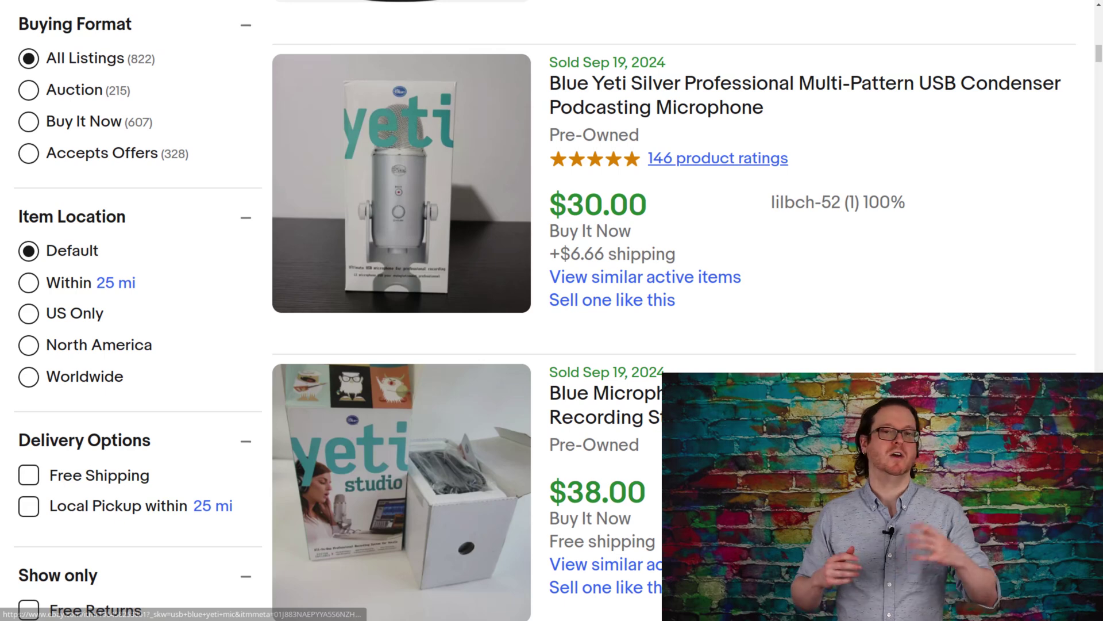
pyautogui.scroll(-5, 538, 311)
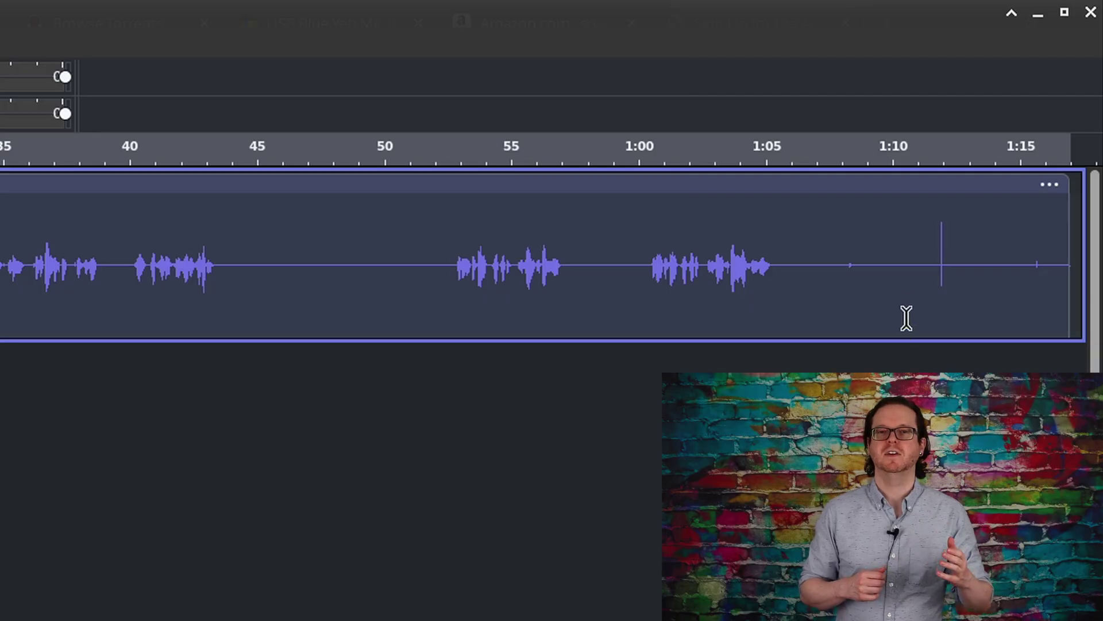
# Select the MVI_9072 waveform from about 1:11 to 1:13 around the stray spike.
pyautogui.moveTo(916, 265); pyautogui.dragTo(973, 265)
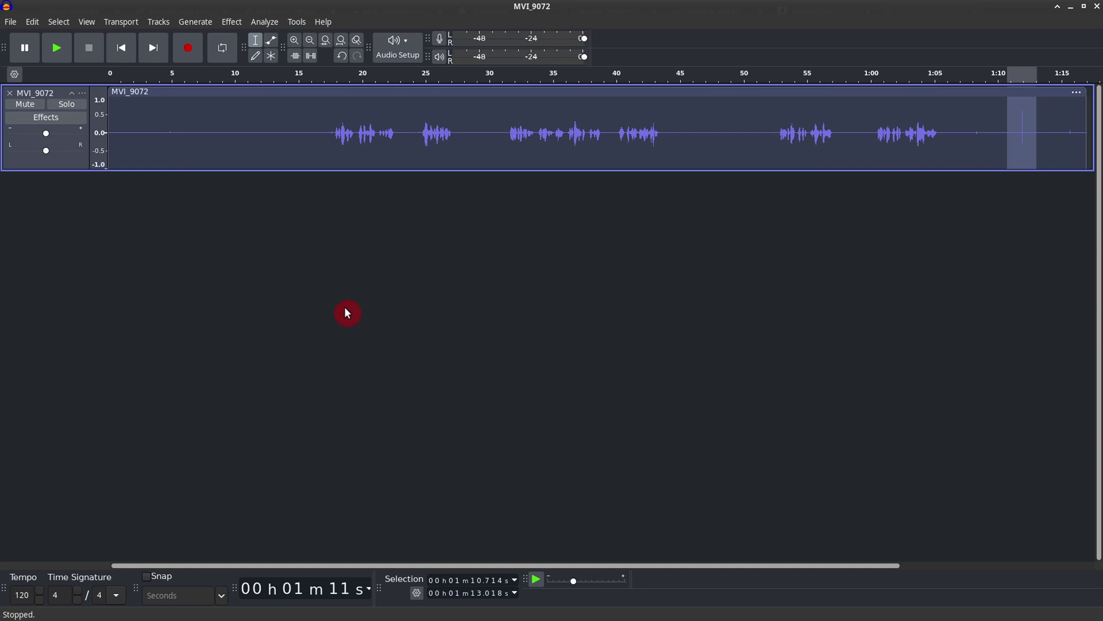
# Apply Amplify at -21.7 dB to the selected 1:11–1:13 stretch.
pyautogui.click(231, 23)
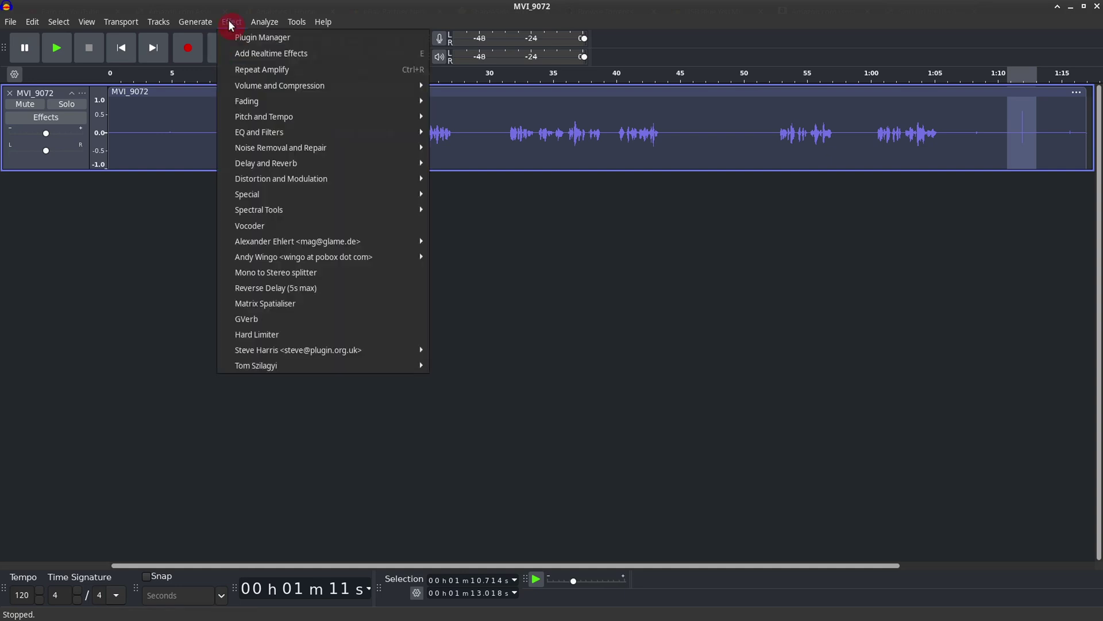
pyautogui.moveTo(254, 90)
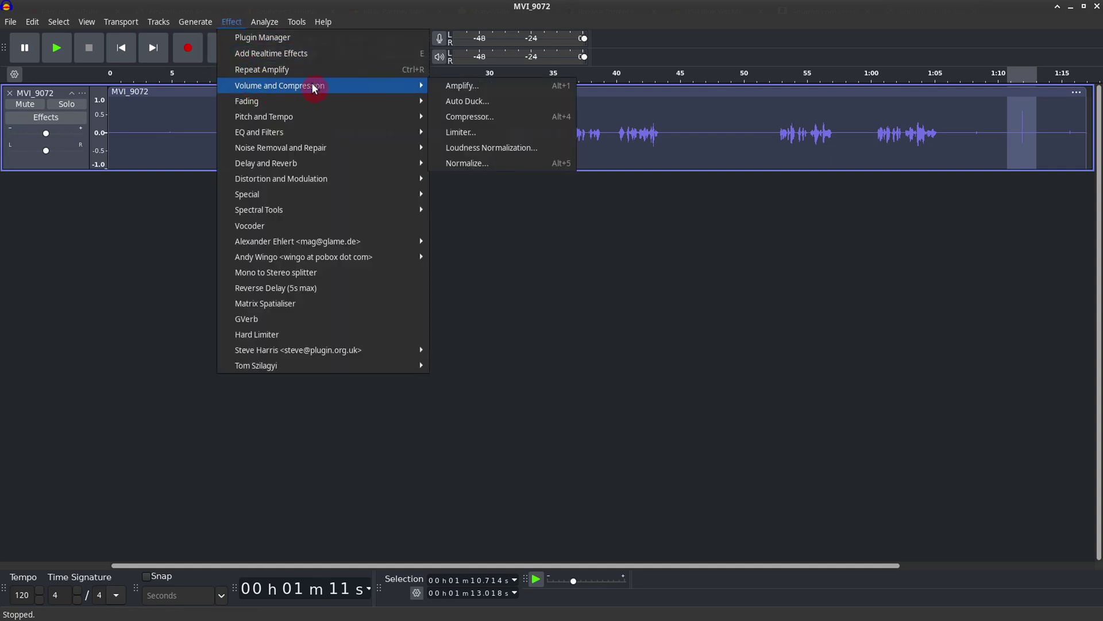
pyautogui.click(457, 86)
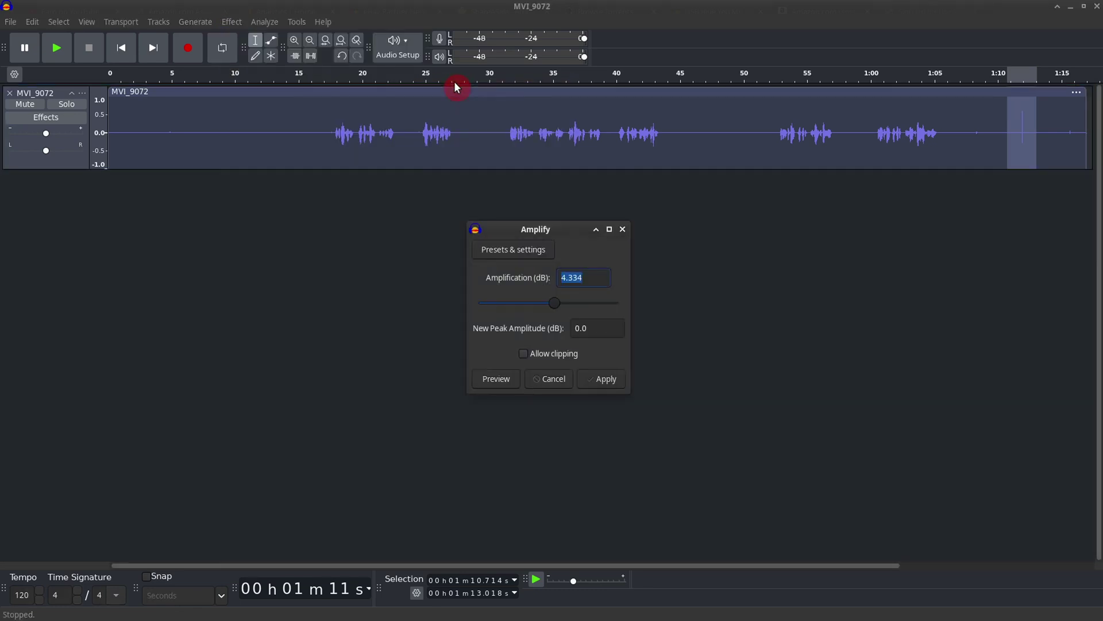
pyautogui.click(520, 302)
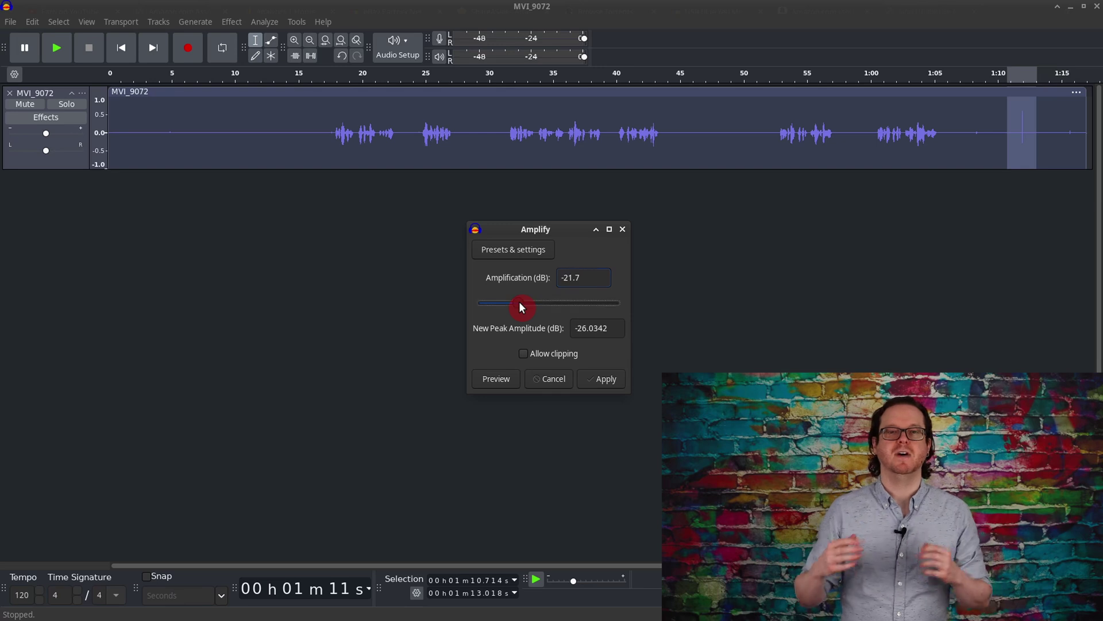
pyautogui.click(605, 382)
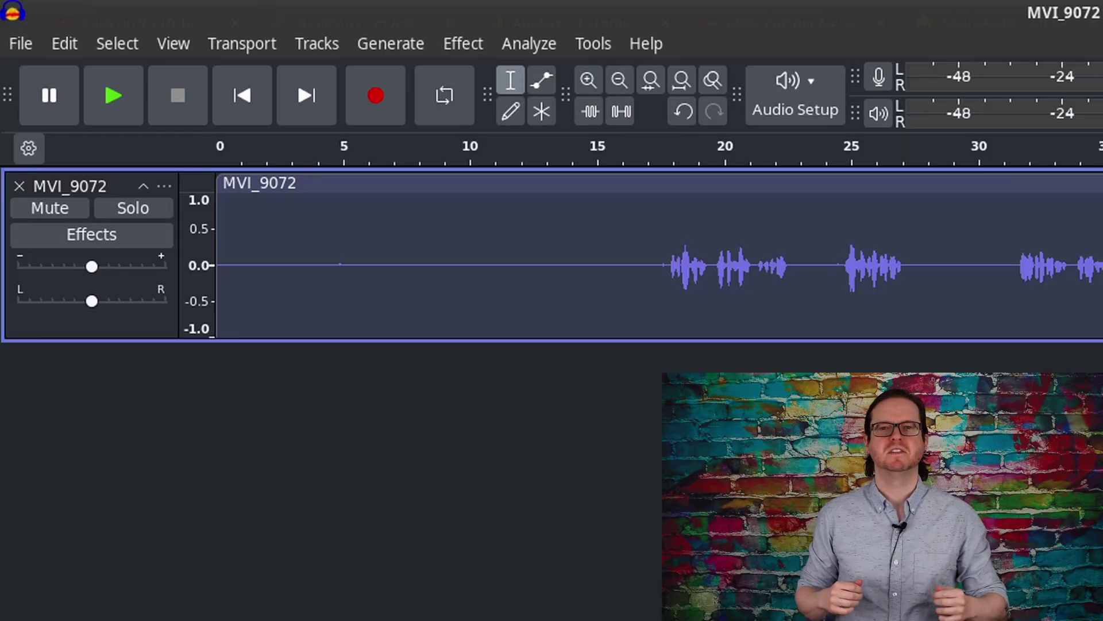
# Assign Alt+6 to Apply Macro - Awesome Audio in the Shortcuts preferences and verify the binding.
pyautogui.click(63, 47)
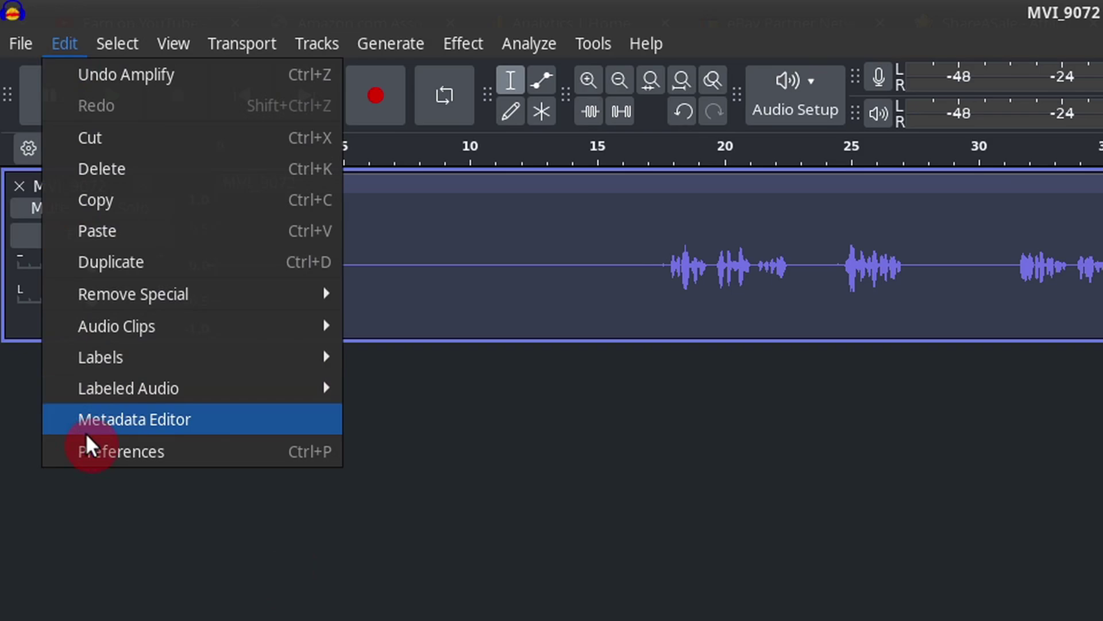
pyautogui.click(88, 444)
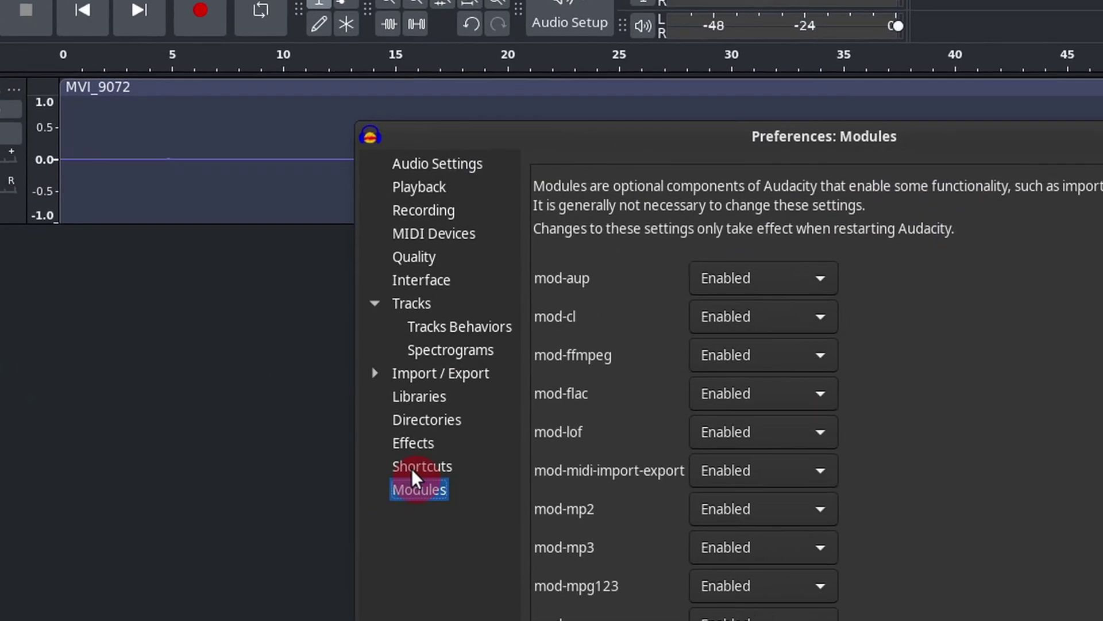
pyautogui.click(412, 466)
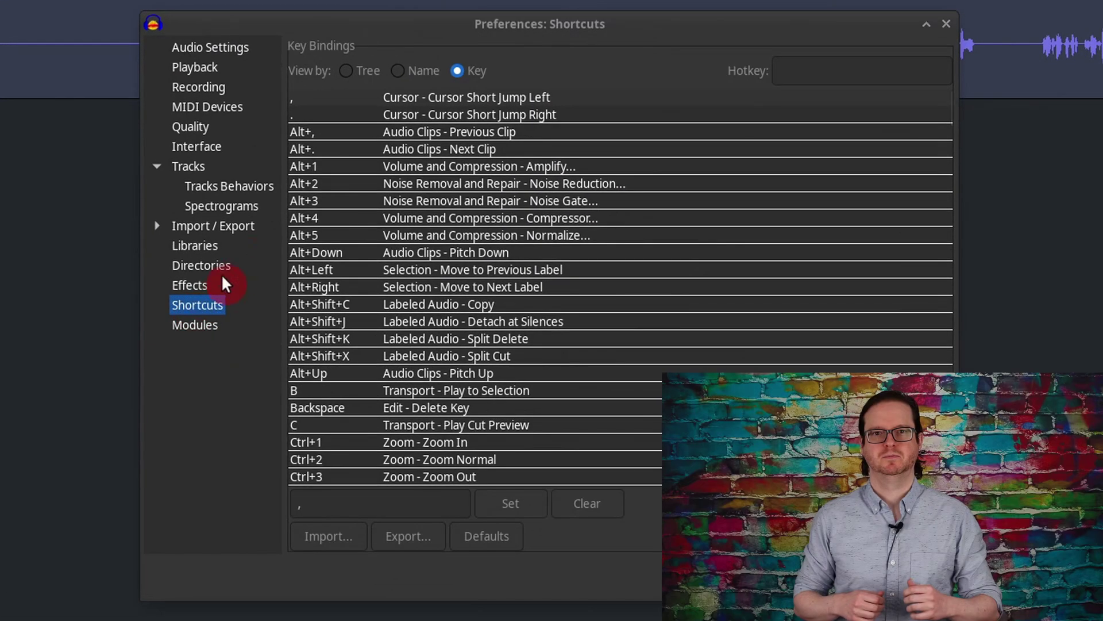
pyautogui.click(397, 70)
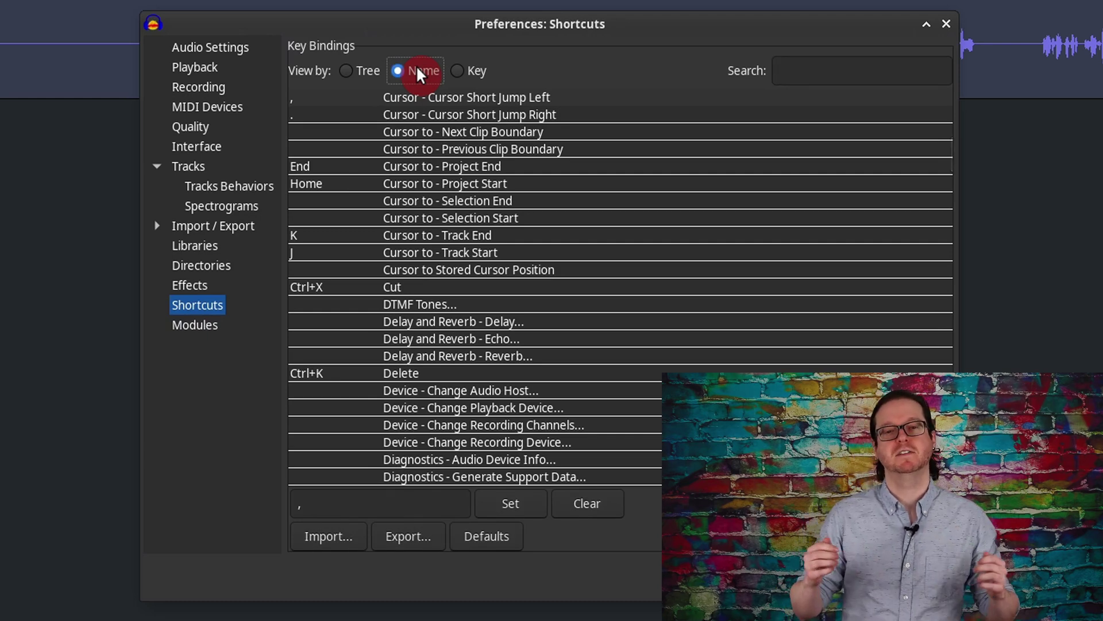
pyautogui.click(457, 70)
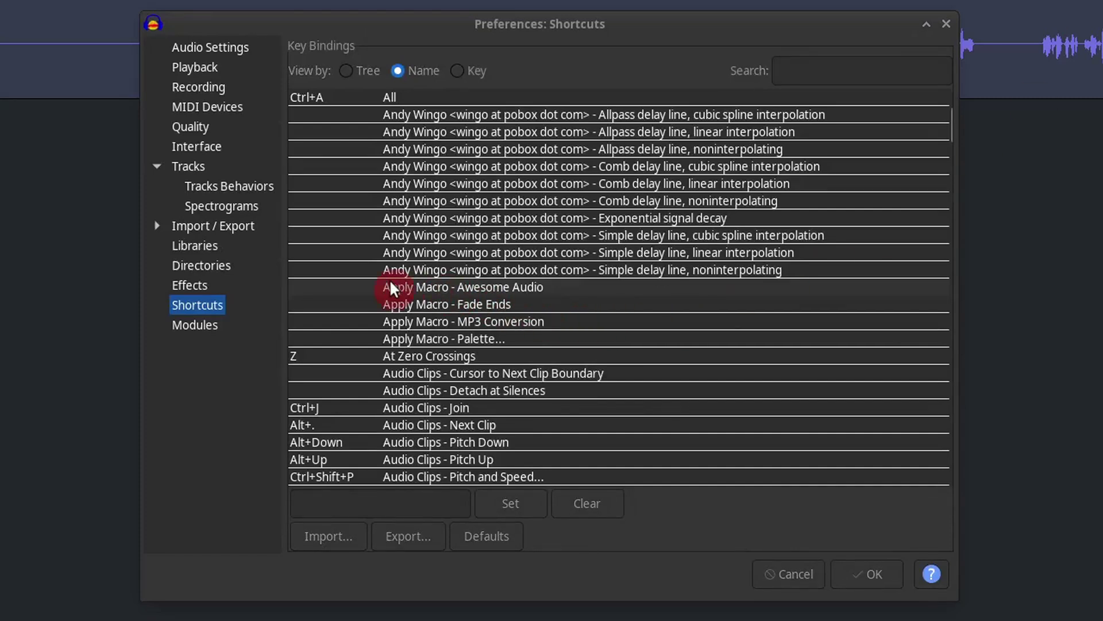
pyautogui.click(385, 289)
pyautogui.click(373, 503)
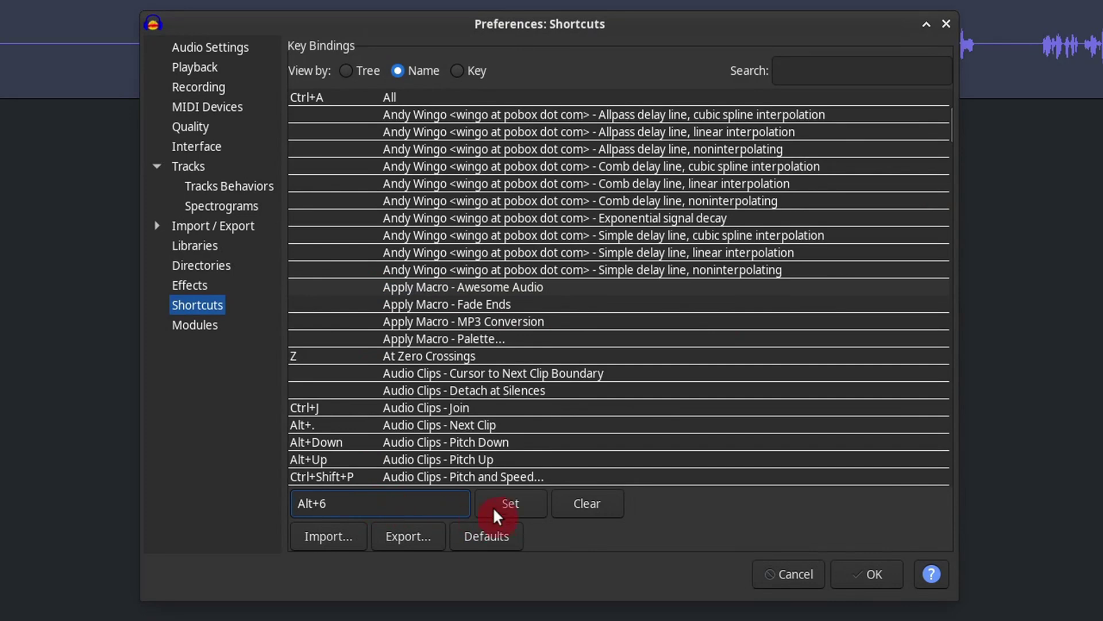
pyautogui.click(864, 577)
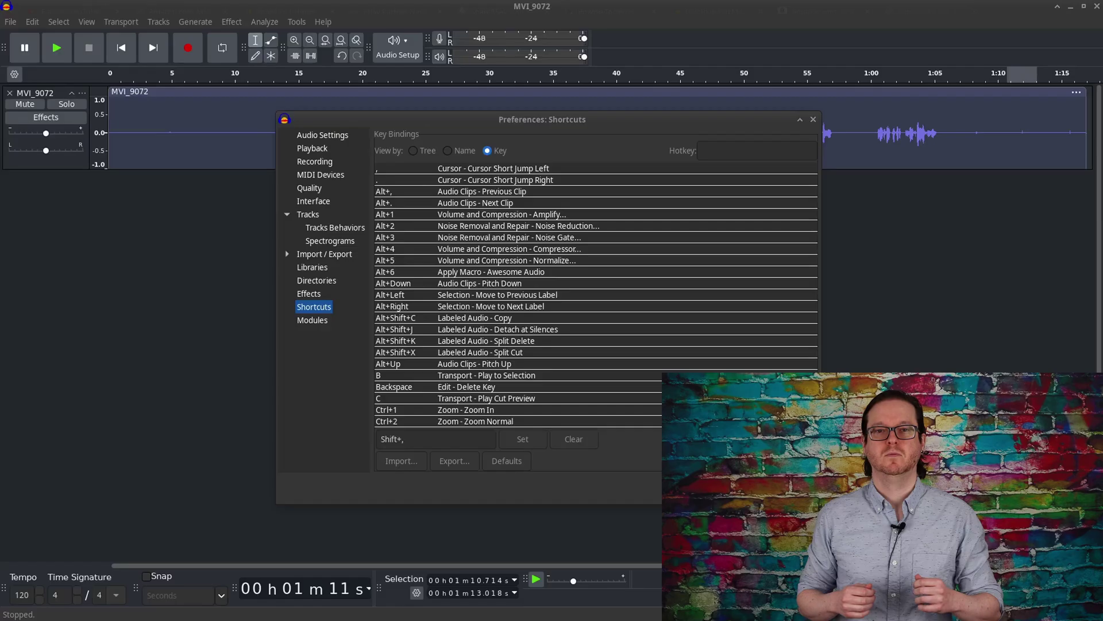
pyautogui.click(441, 273)
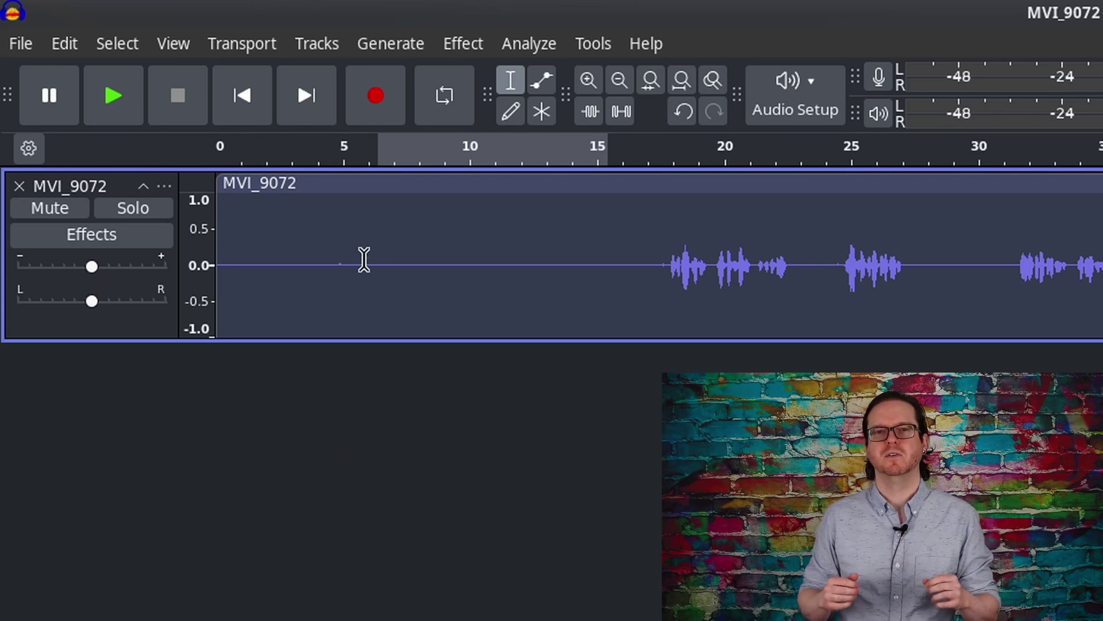
# Select the noise-only section from about 5.8 s to 15.1 s on MVI_9072.
pyautogui.moveTo(364, 259); pyautogui.dragTo(598, 270)
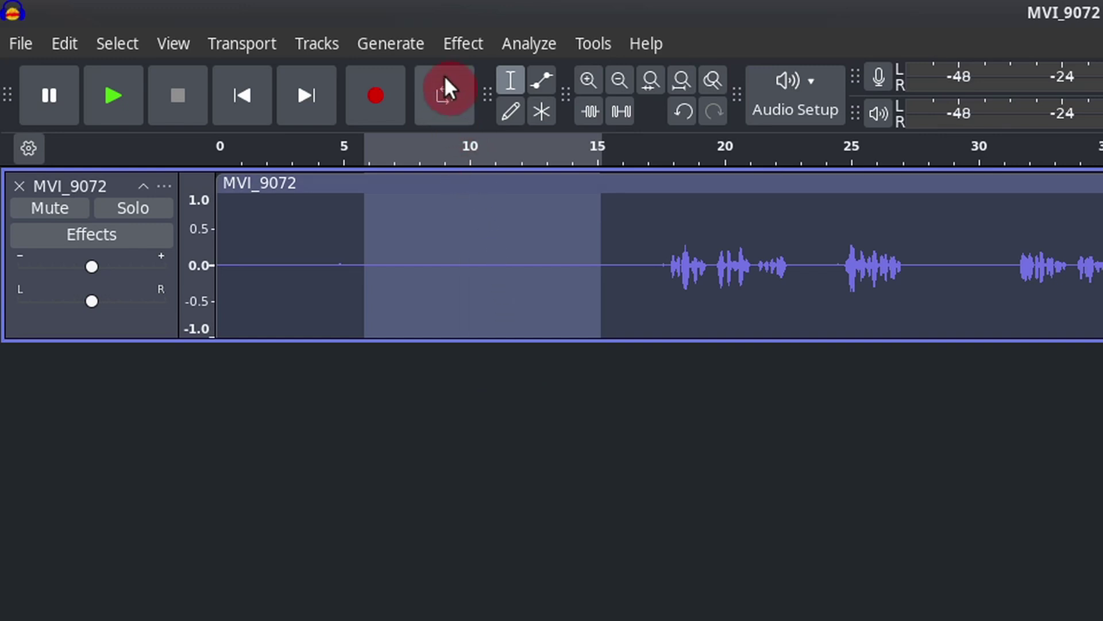
# Get a Noise Reduction noise profile from the selected 5.8–15.1 s silence.
pyautogui.click(446, 47)
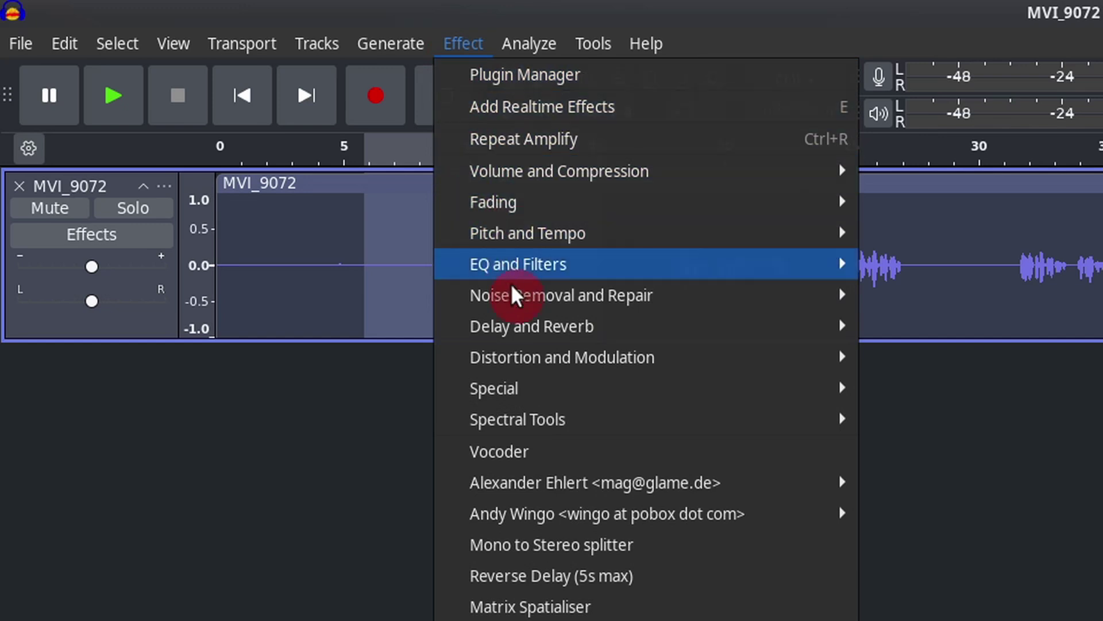
pyautogui.moveTo(519, 301)
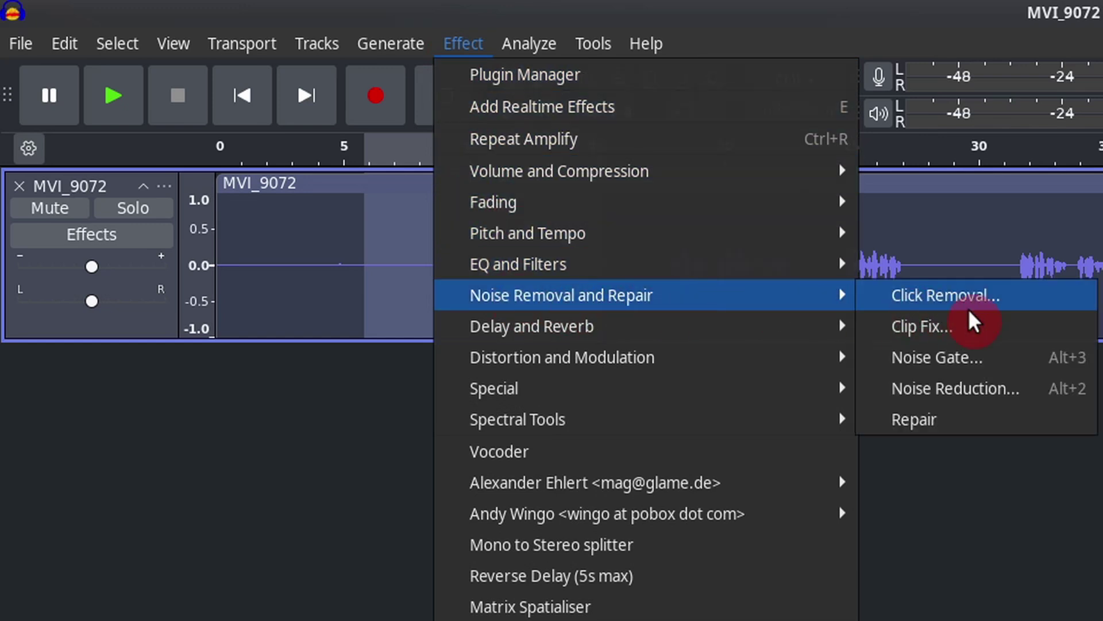
pyautogui.click(960, 394)
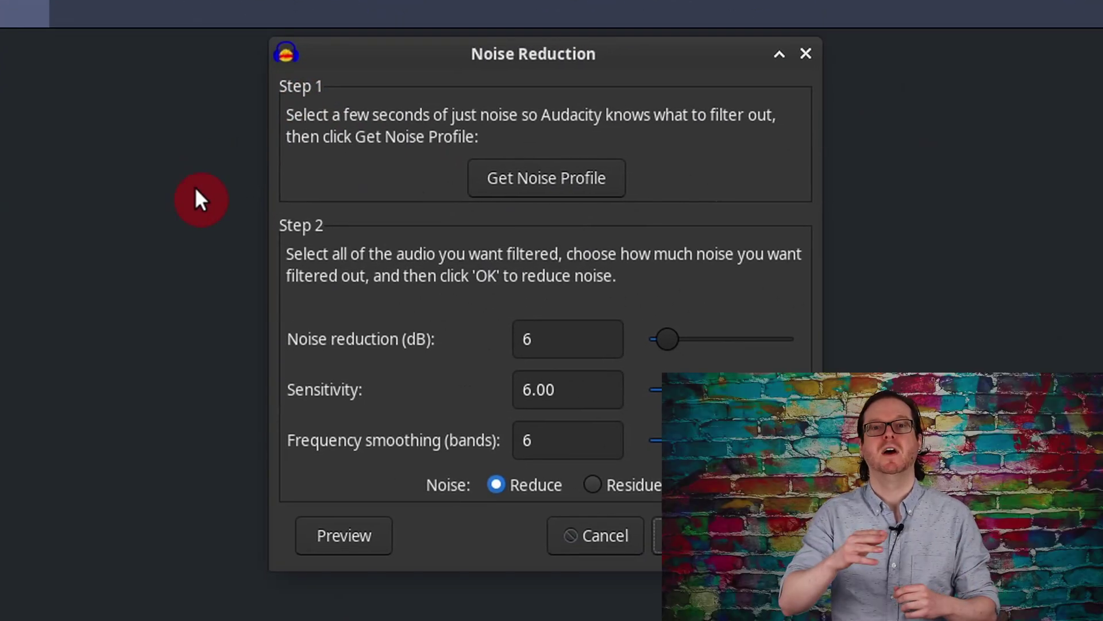
pyautogui.click(525, 185)
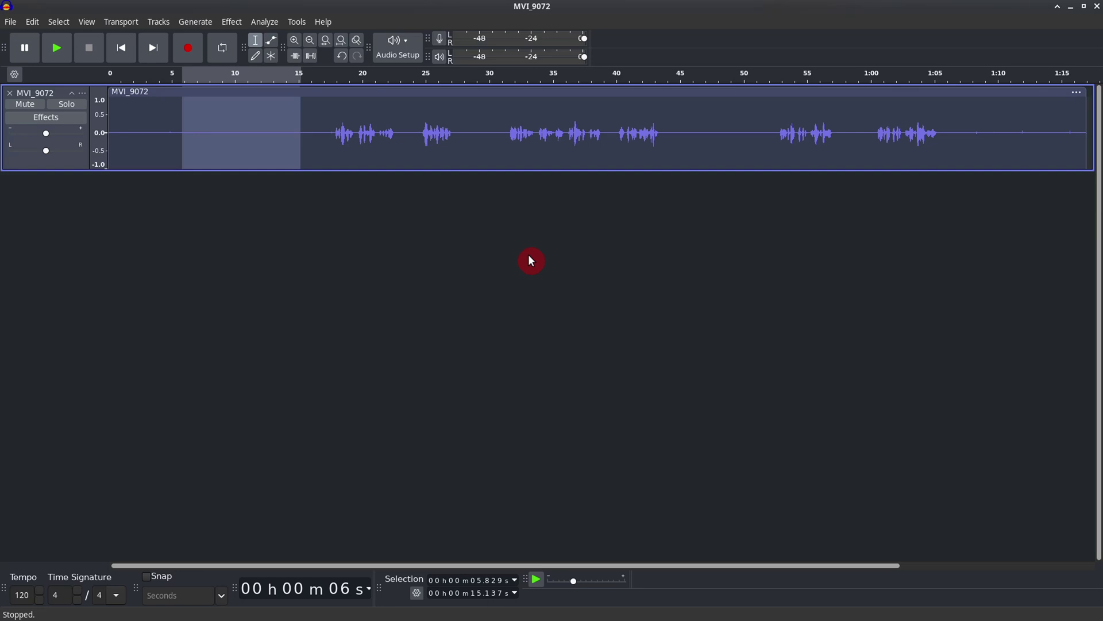
# Select the whole MVI_9072 clip and repeat Noise Reduction on it with Ctrl+R.
pyautogui.hotkey('ctrl', 'a')
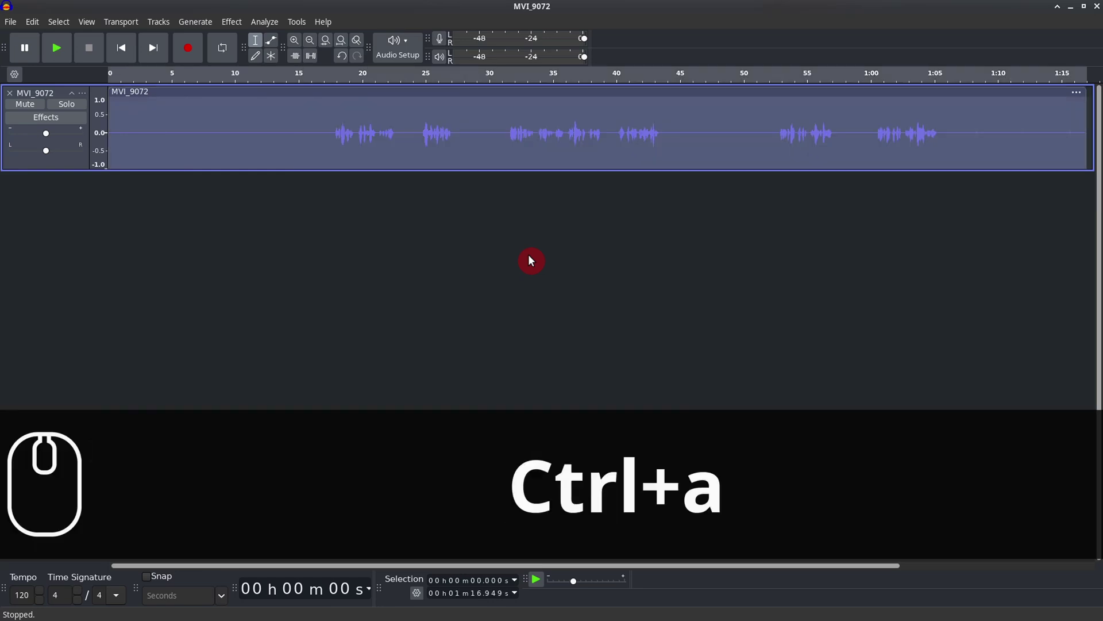
pyautogui.click(529, 255)
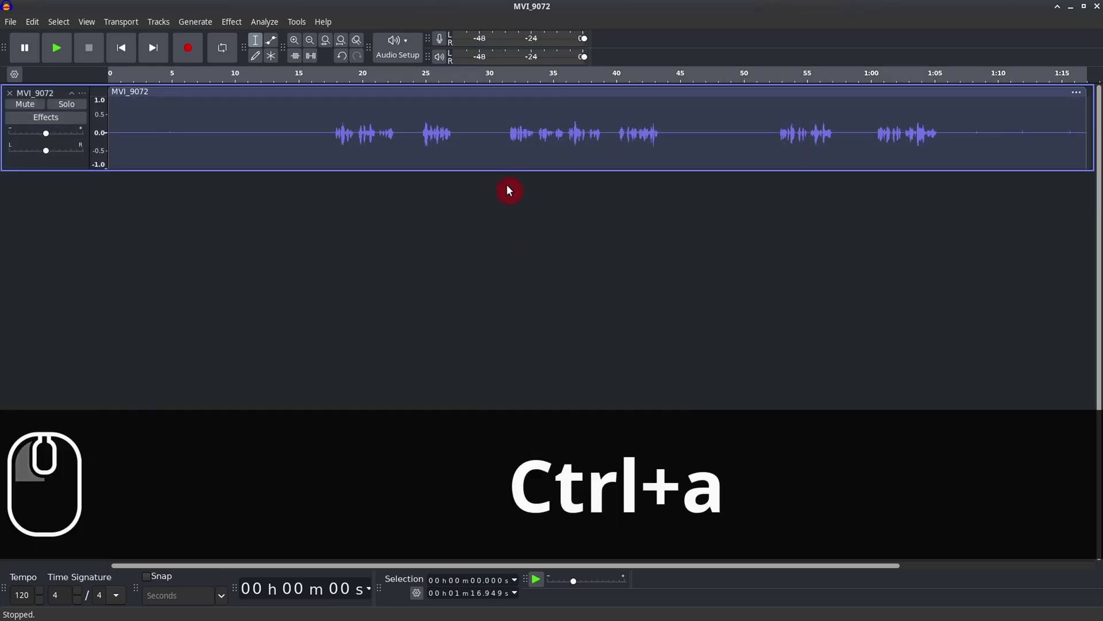
pyautogui.click(482, 92)
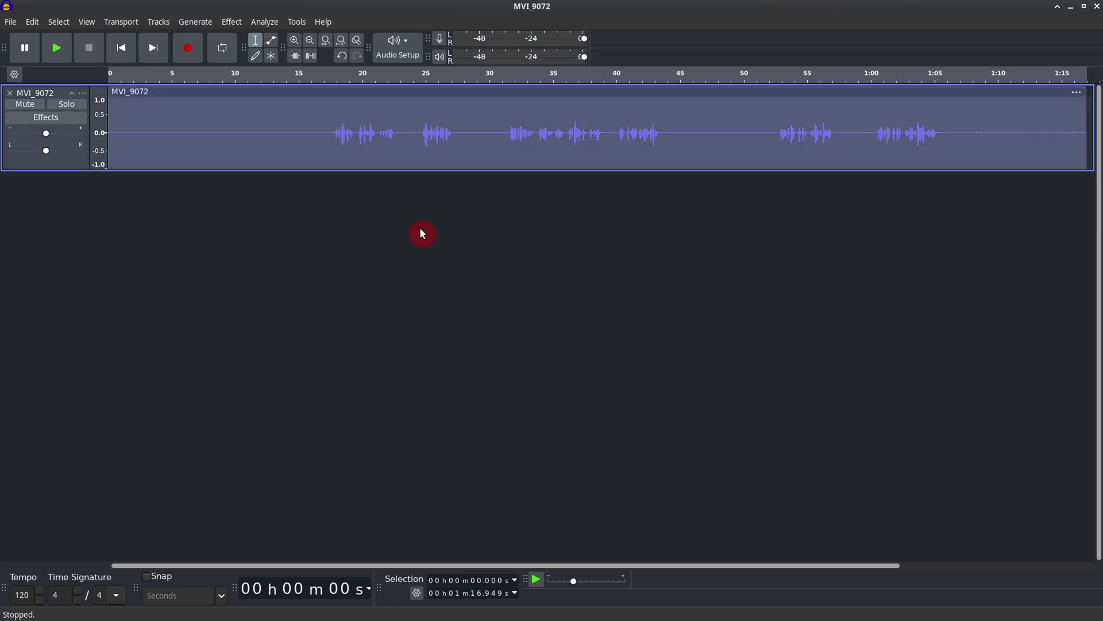
pyautogui.hotkey('ctrl', 'r')
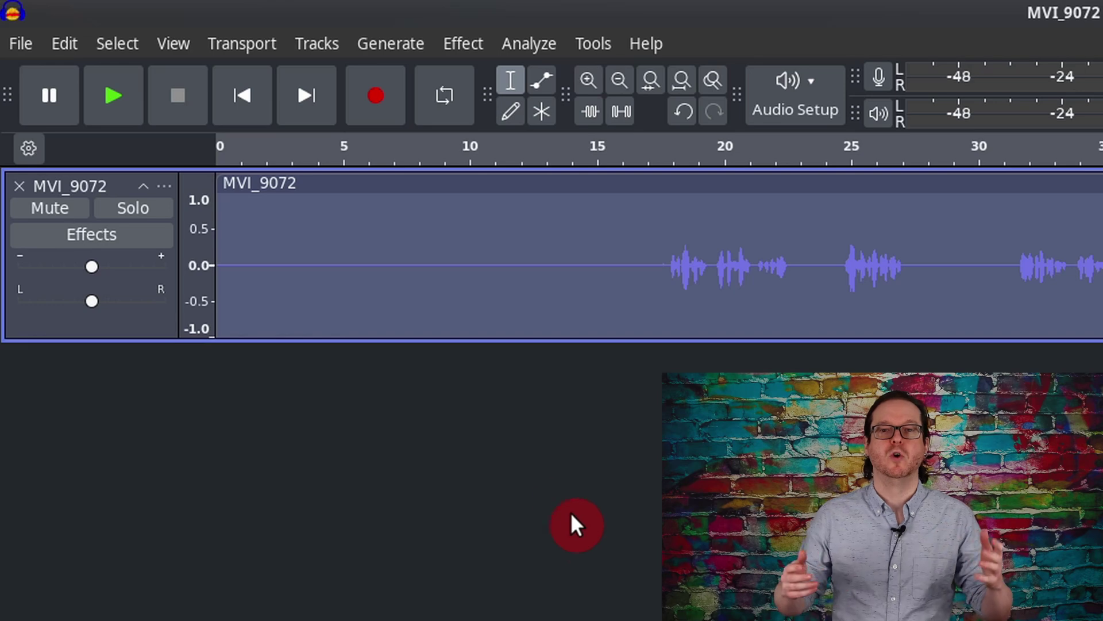
# Browse the Effect menu's Noise Removal and Repair submenu.
pyautogui.click(452, 40)
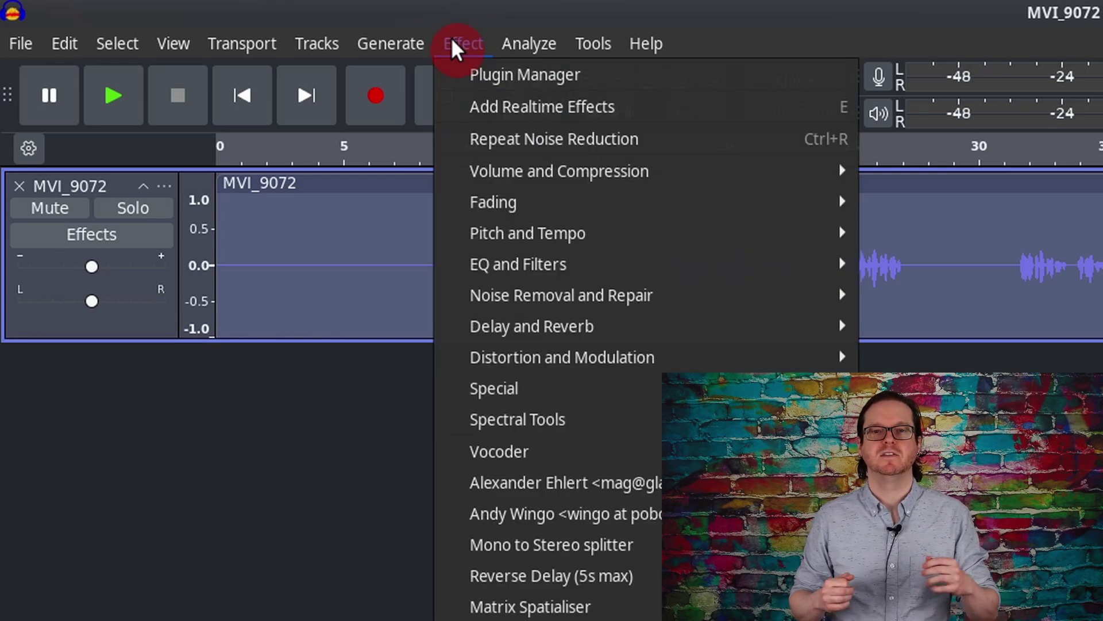
pyautogui.click(550, 150)
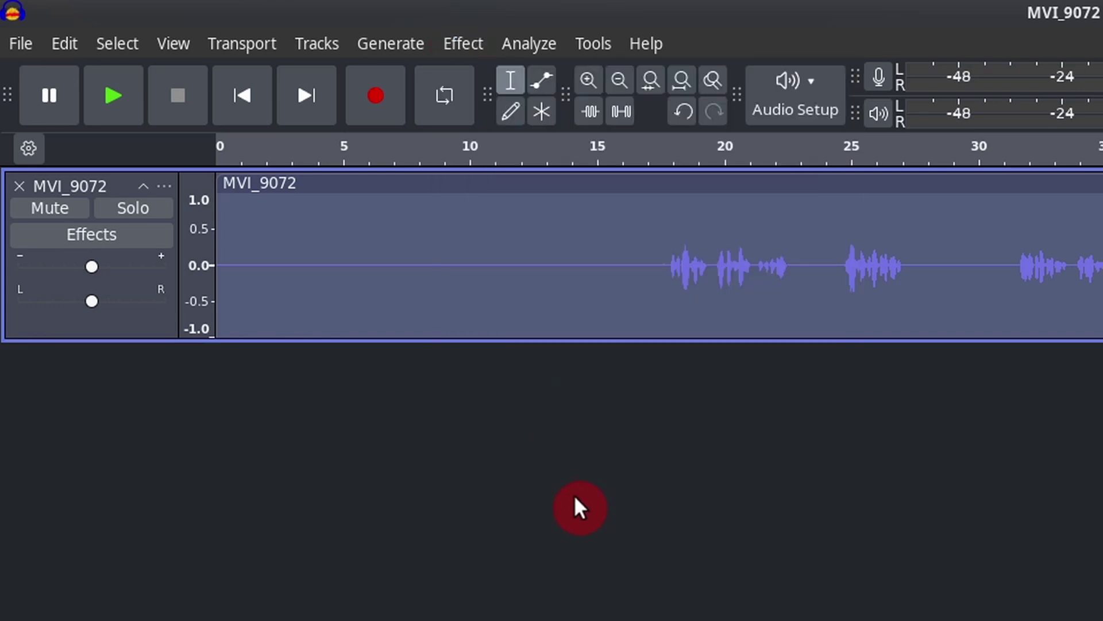
pyautogui.click(465, 44)
pyautogui.moveTo(532, 295)
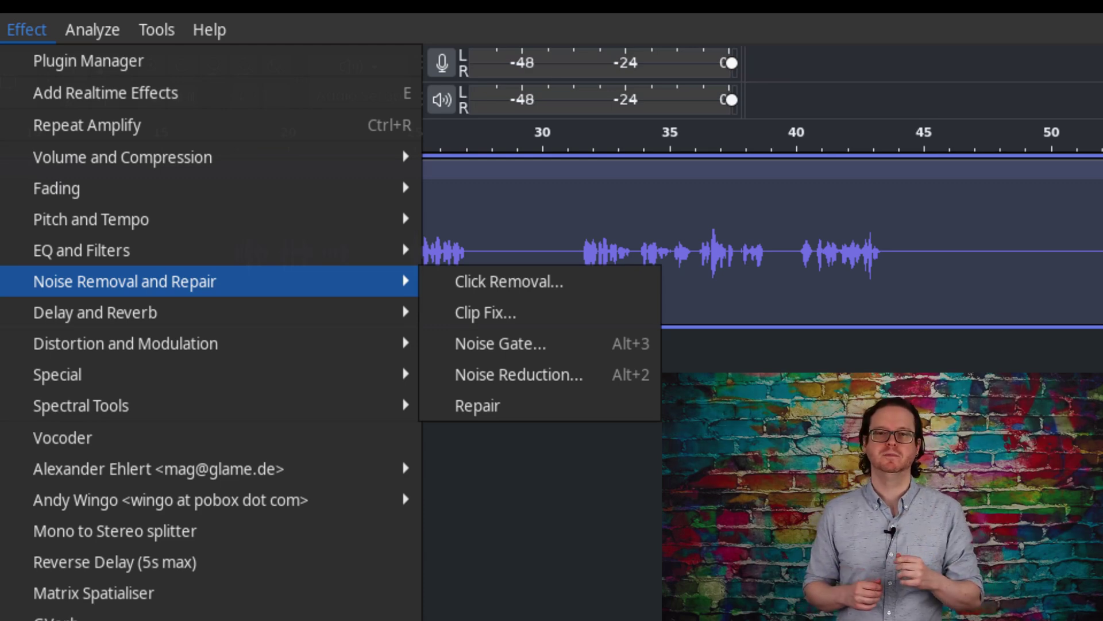
# Look at Click Removal, then bring up Noise Gate's threshold, attack, hold and decay documentation.
pyautogui.click(509, 281)
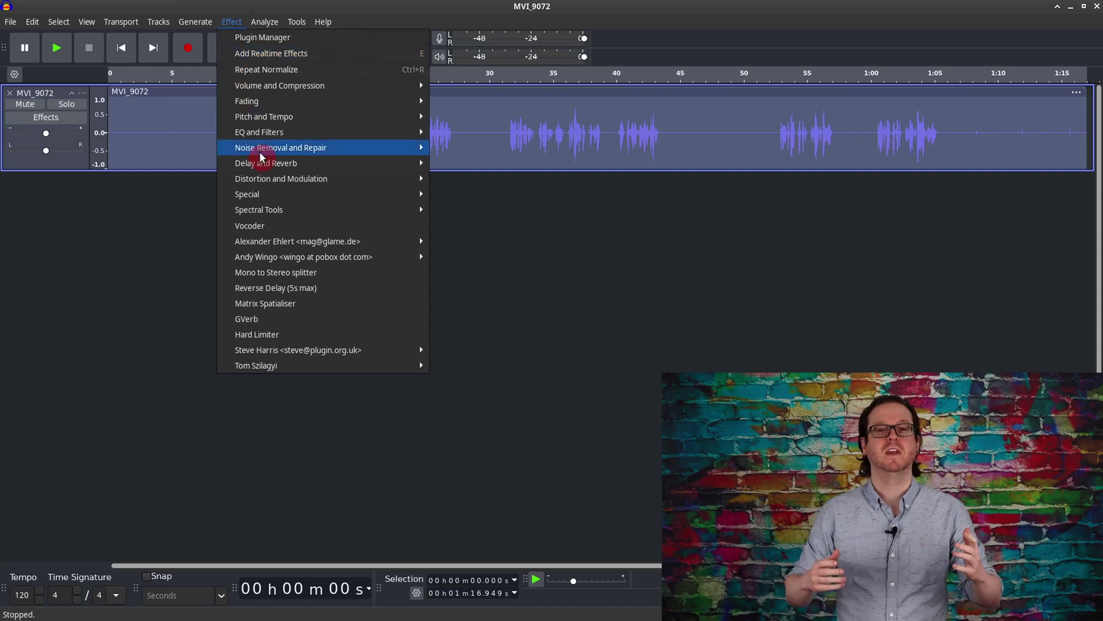
pyautogui.moveTo(301, 150)
pyautogui.click(483, 177)
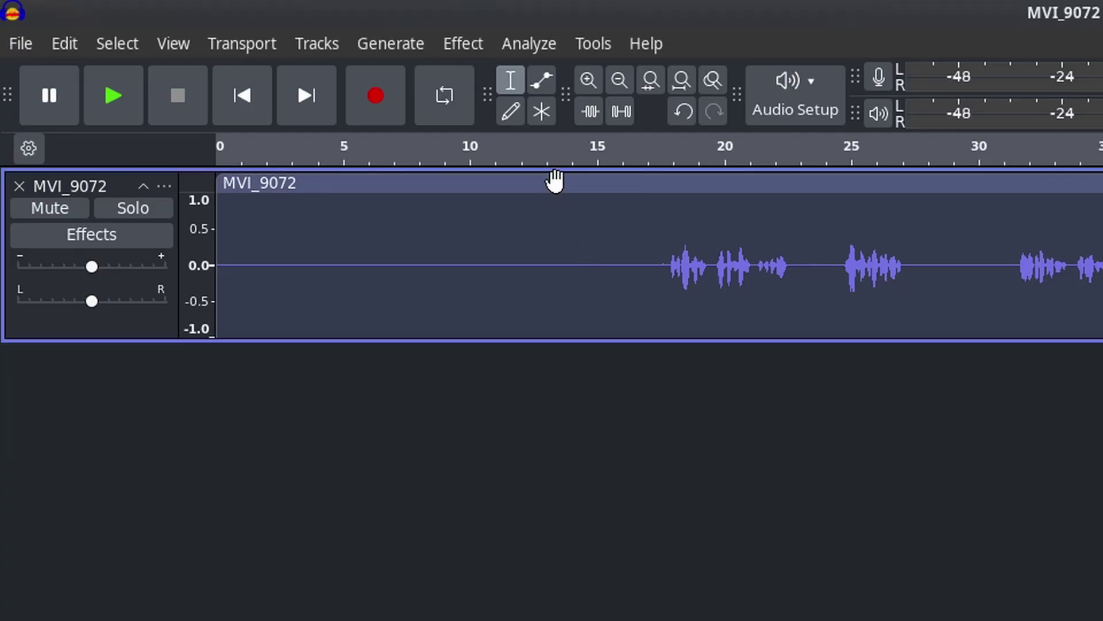
# Select the whole MVI_9072 clip and apply the Compressor effect after checking its presets.
pyautogui.click(555, 181)
pyautogui.click(463, 45)
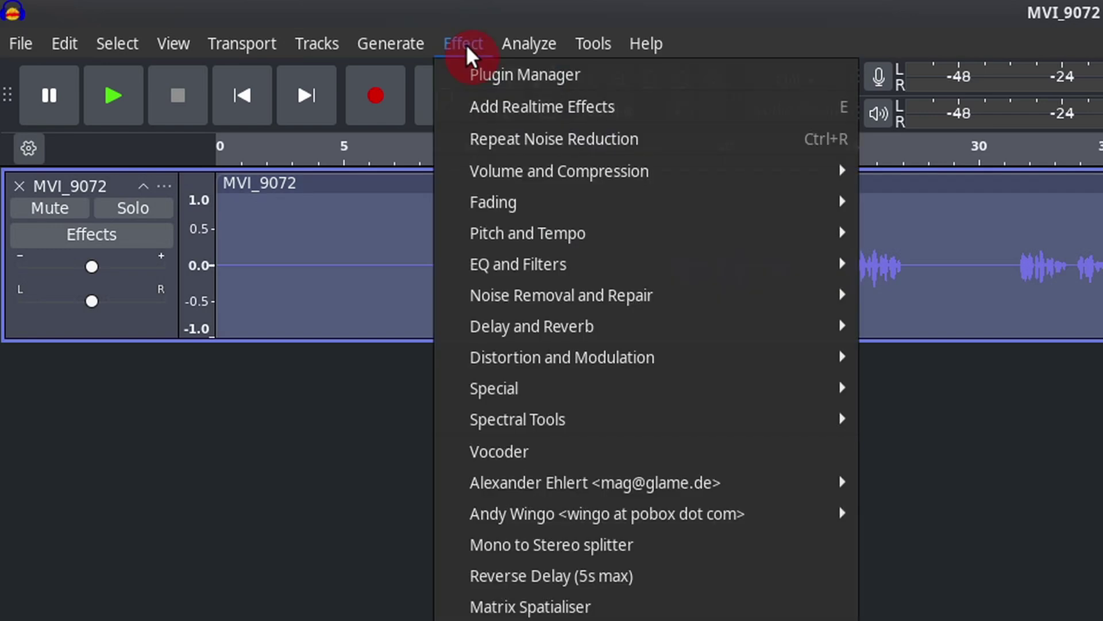
pyautogui.moveTo(519, 183)
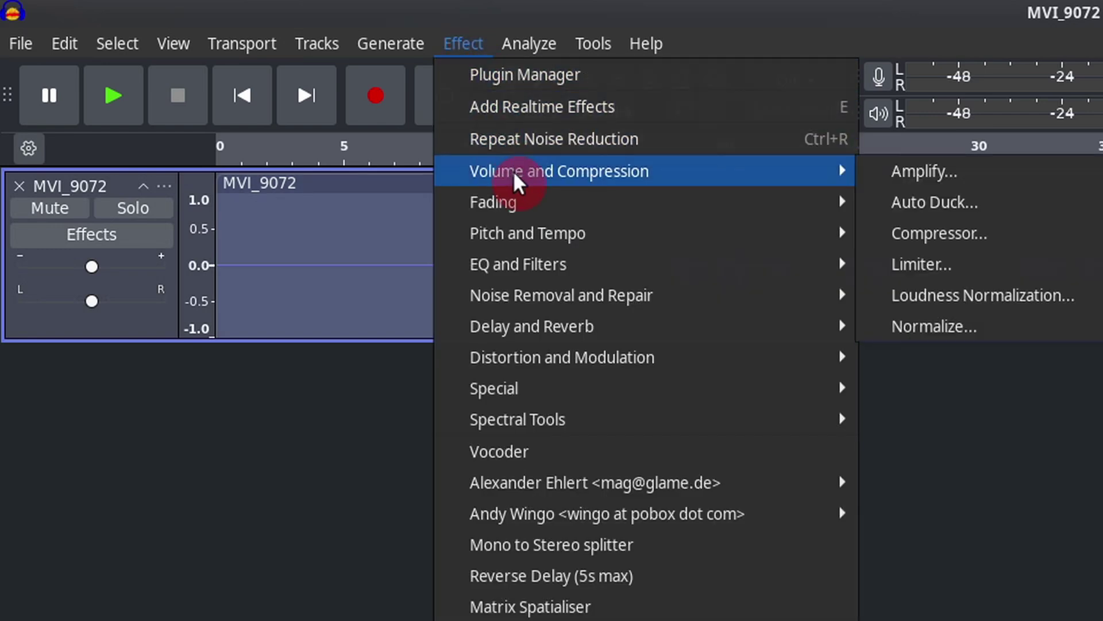
pyautogui.click(940, 230)
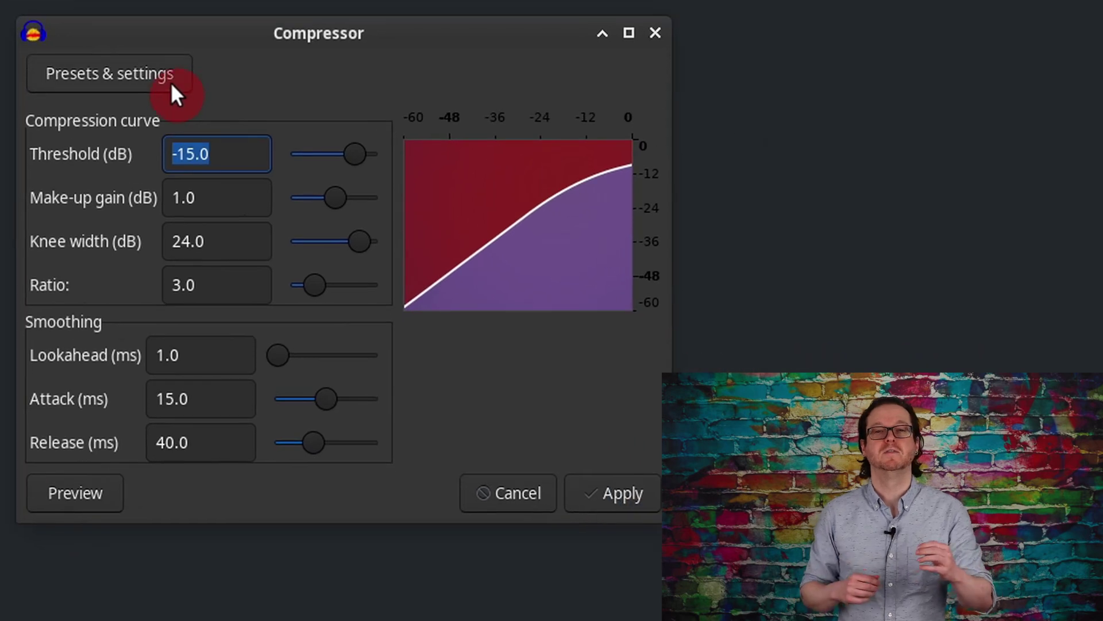
pyautogui.click(170, 82)
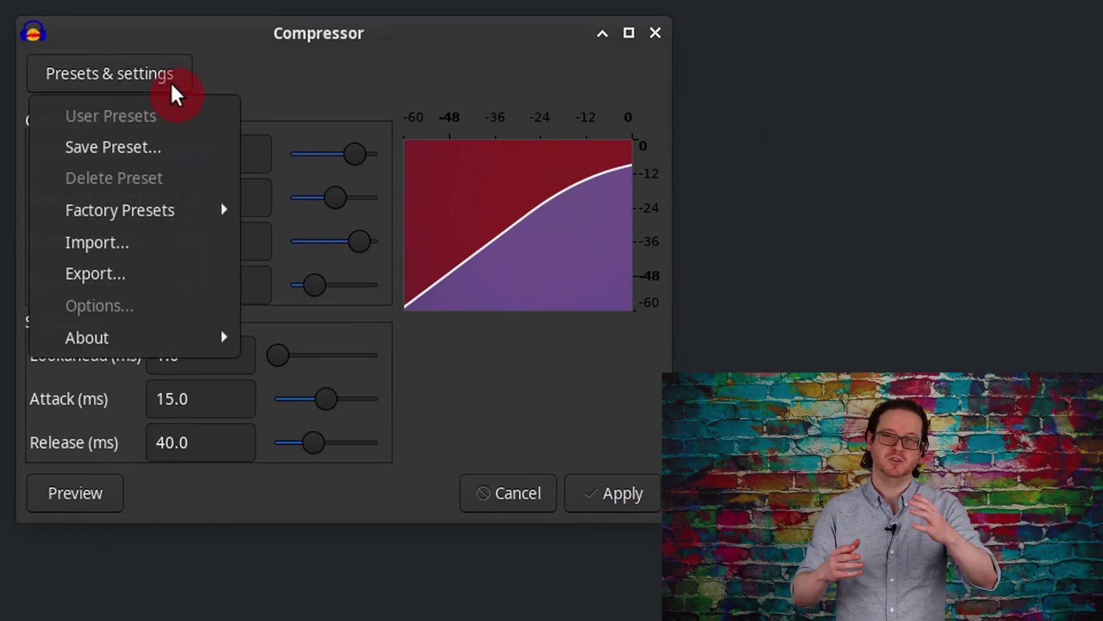
pyautogui.moveTo(187, 219)
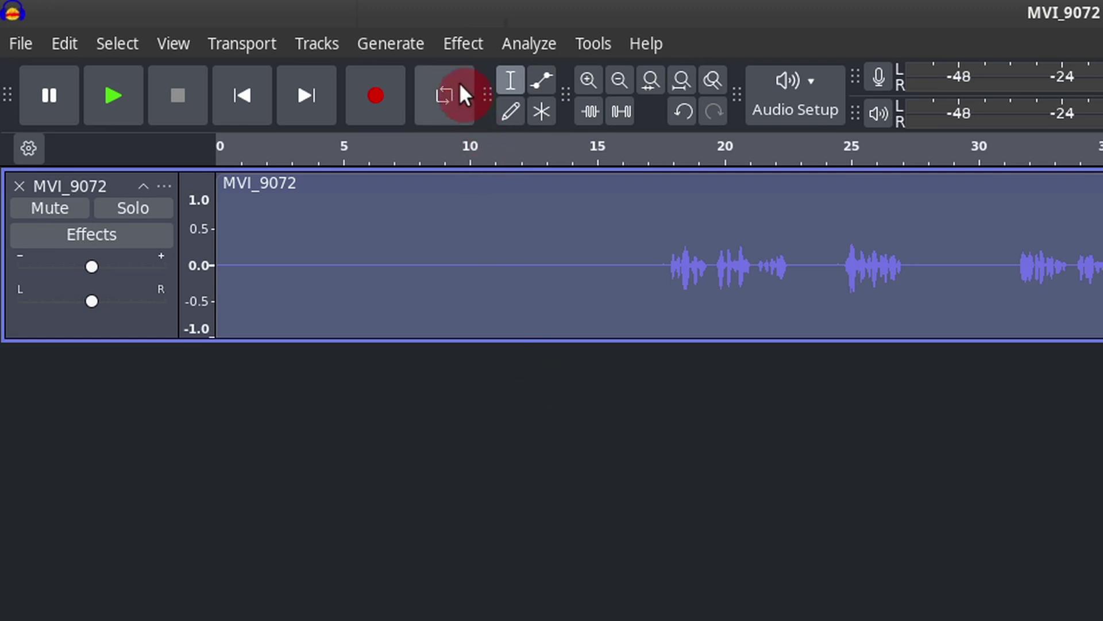
pyautogui.click(451, 44)
# Normalize the MVI_9072 track to a peak amplitude of -1.5 dB.
pyautogui.moveTo(684, 177)
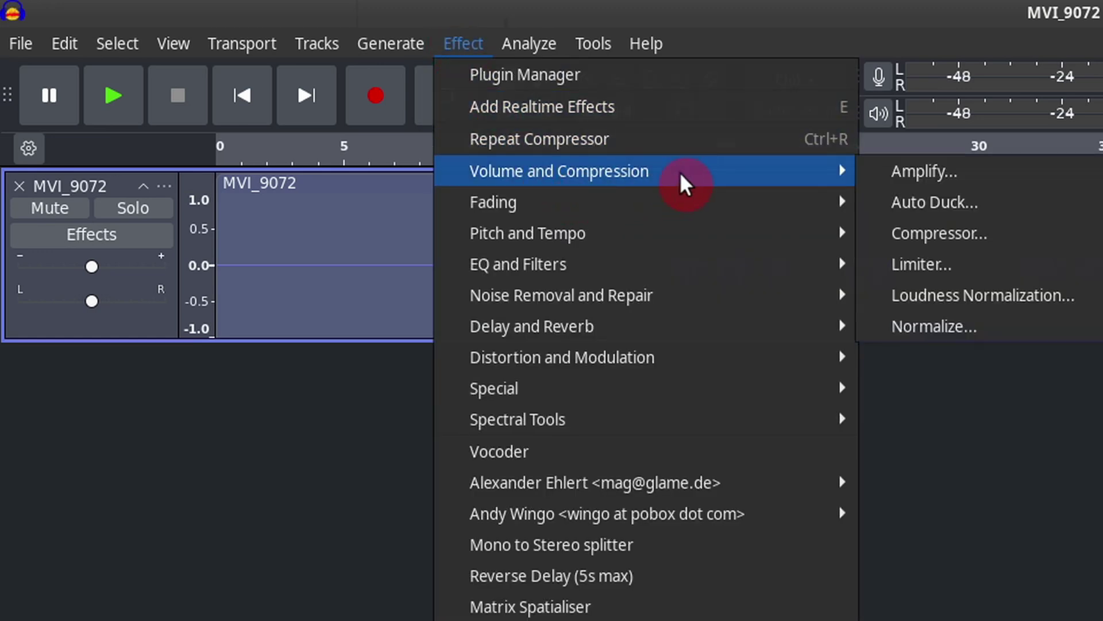
pyautogui.click(951, 329)
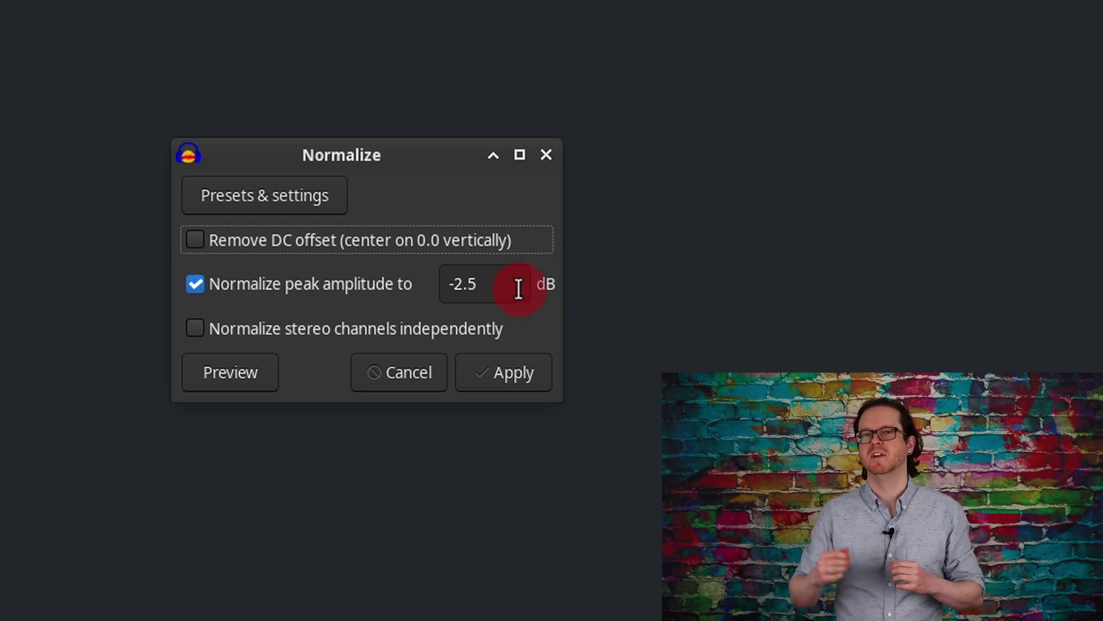
pyautogui.moveTo(453, 285); pyautogui.dragTo(491, 284)
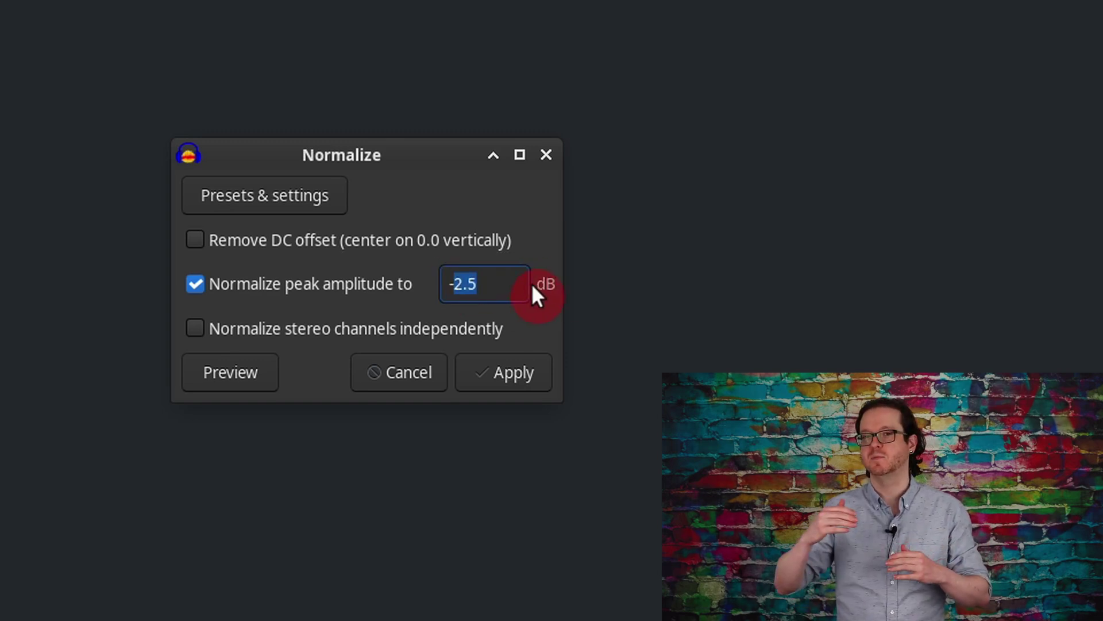
pyautogui.write('1.5')
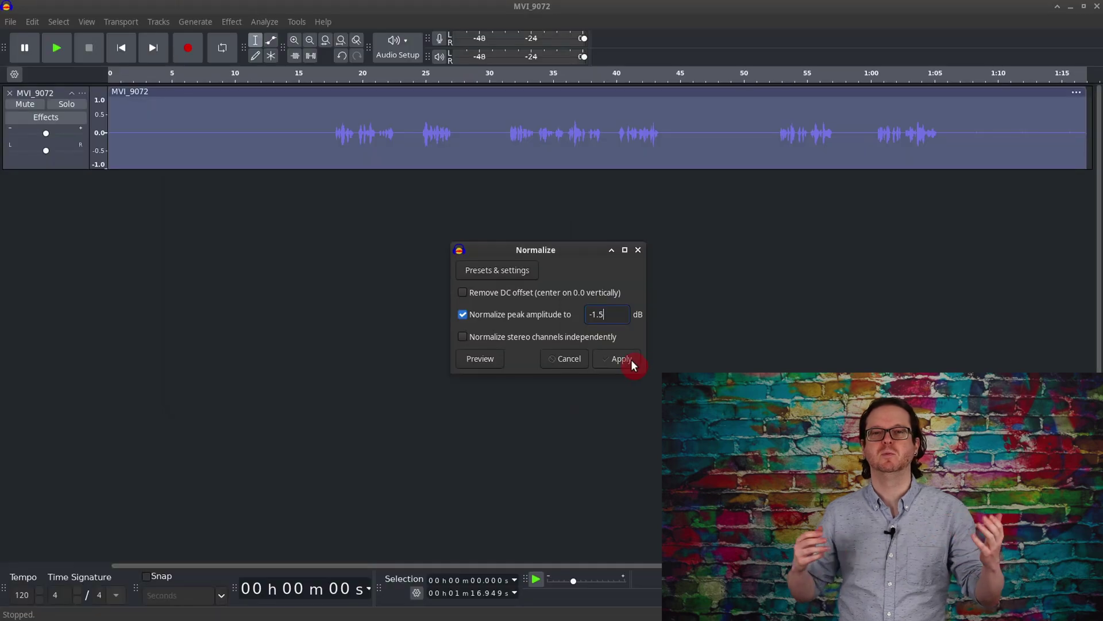
pyautogui.click(534, 381)
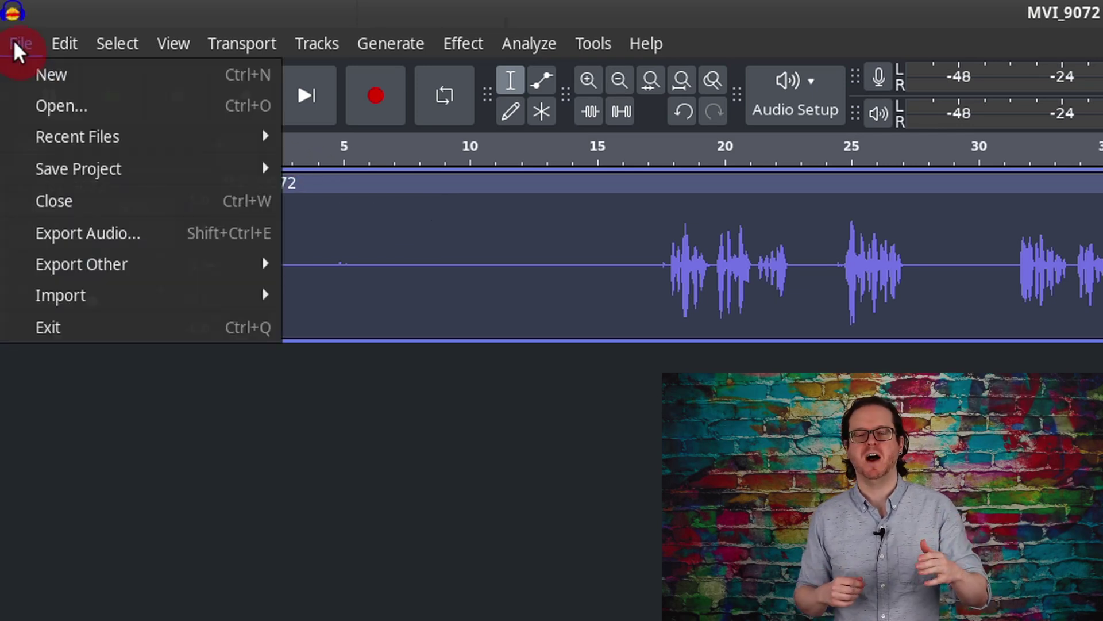
# Export MVI_9072.wav as a stereo, 48000 Hz, 16-bit WAV file.
pyautogui.click(33, 232)
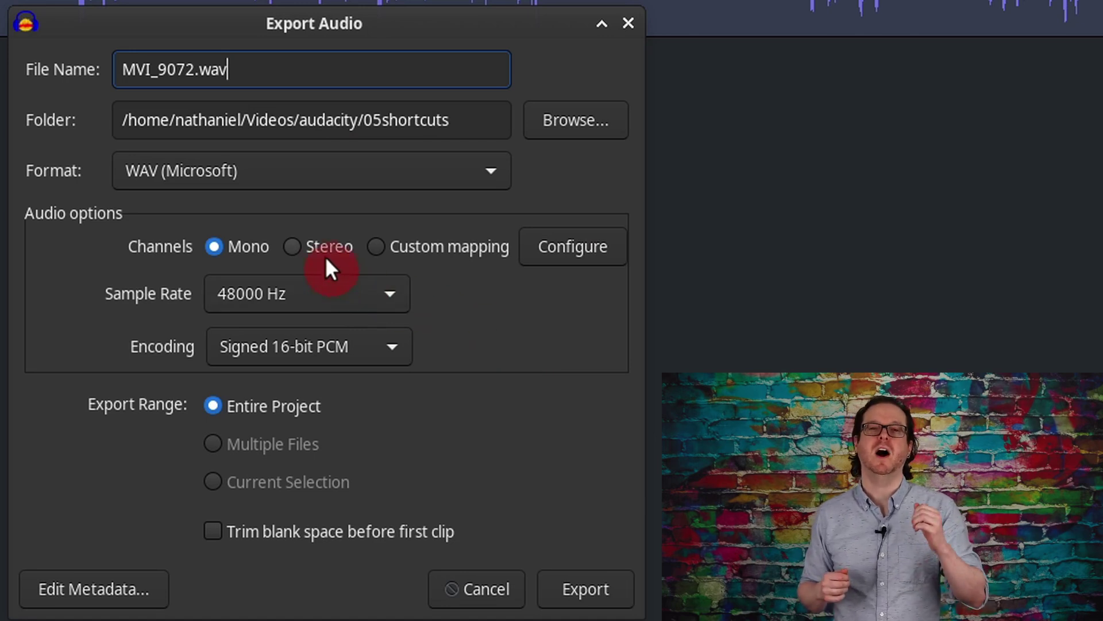
pyautogui.click(299, 244)
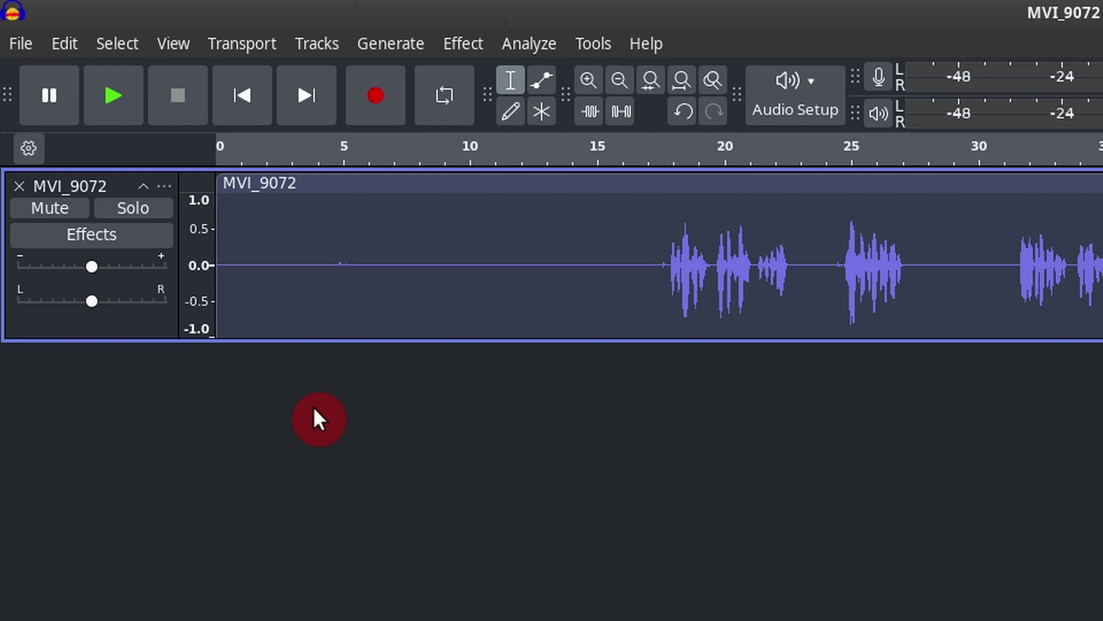
# In the Macro Manager, create a new empty macro with a thank-you name.
pyautogui.click(593, 45)
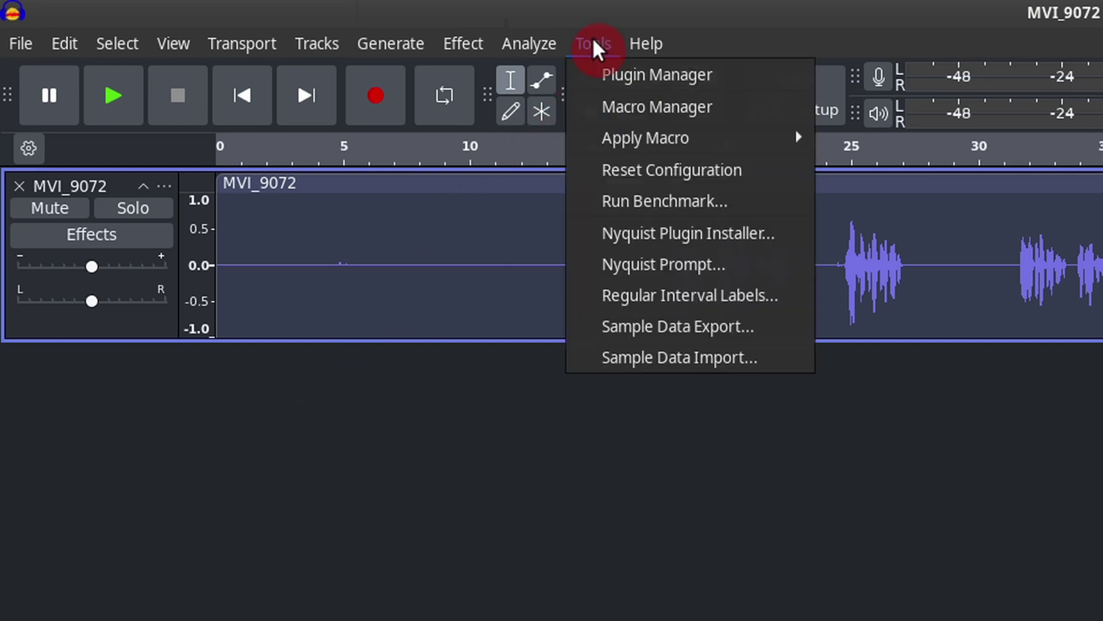
pyautogui.click(602, 106)
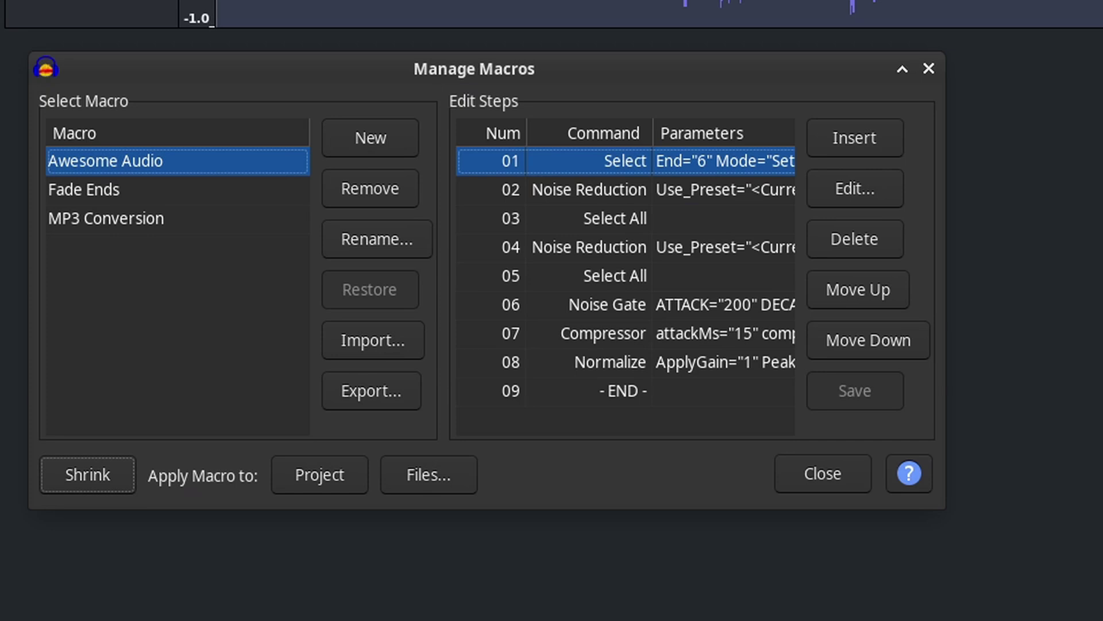
pyautogui.click(391, 138)
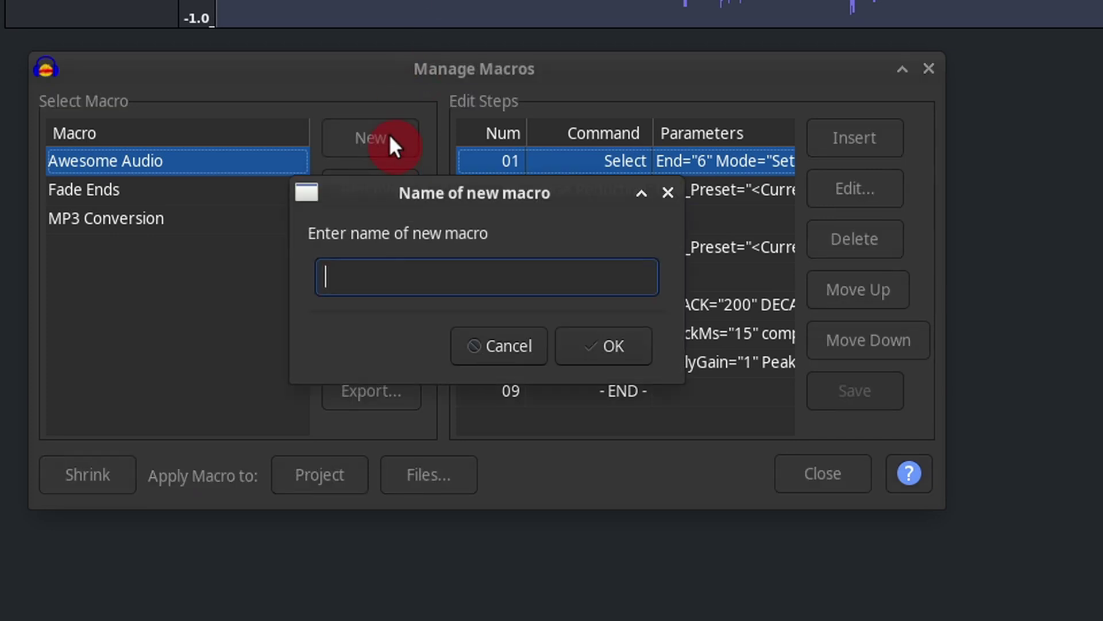
pyautogui.write('Thanks Nathaniel')
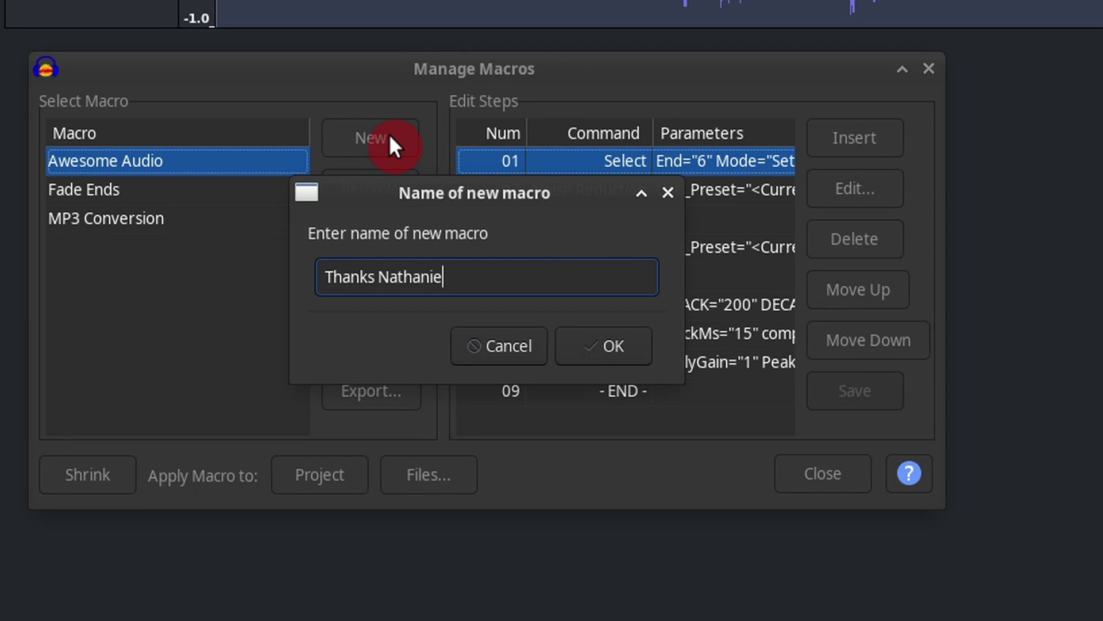
pyautogui.press('Return')
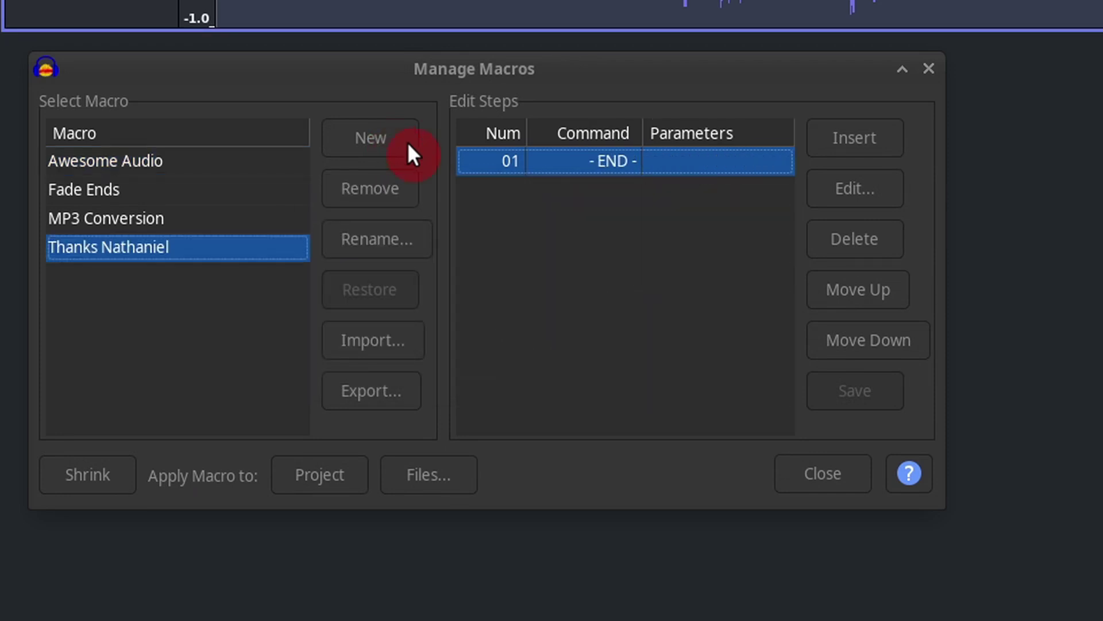
pyautogui.click(849, 135)
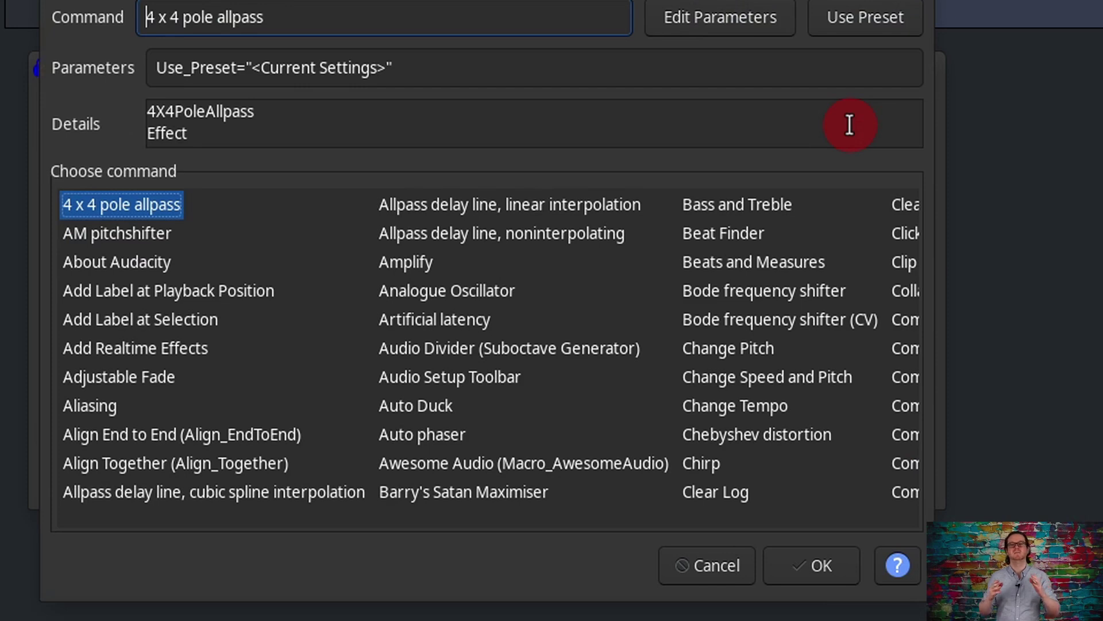
# Add a Select step from 1 to 6 seconds as the macro's first step.
pyautogui.press('s')
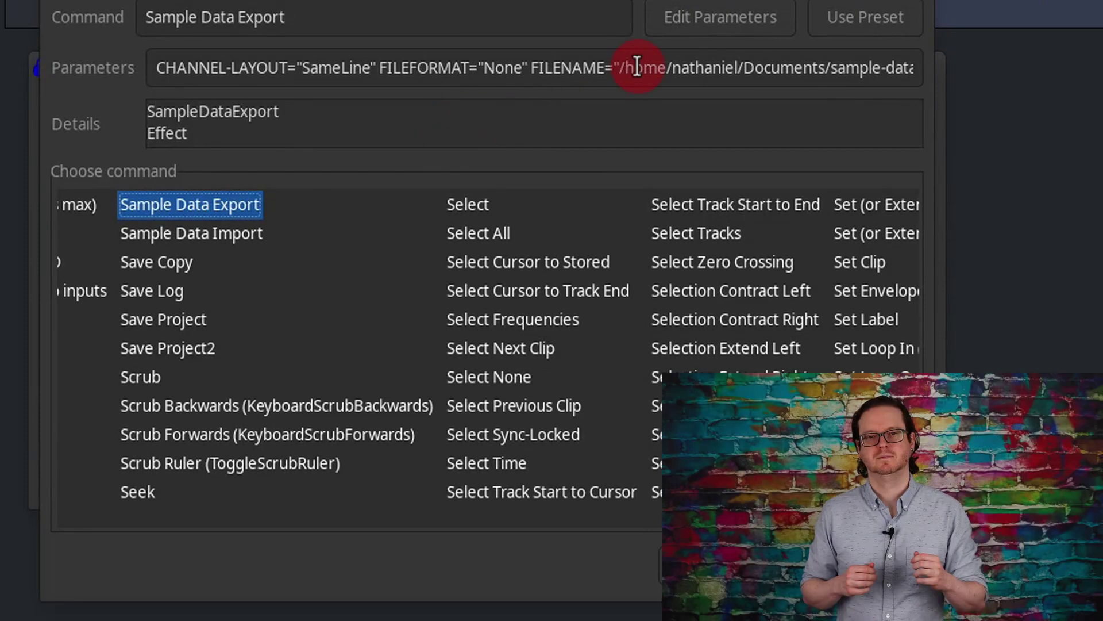
pyautogui.click(465, 203)
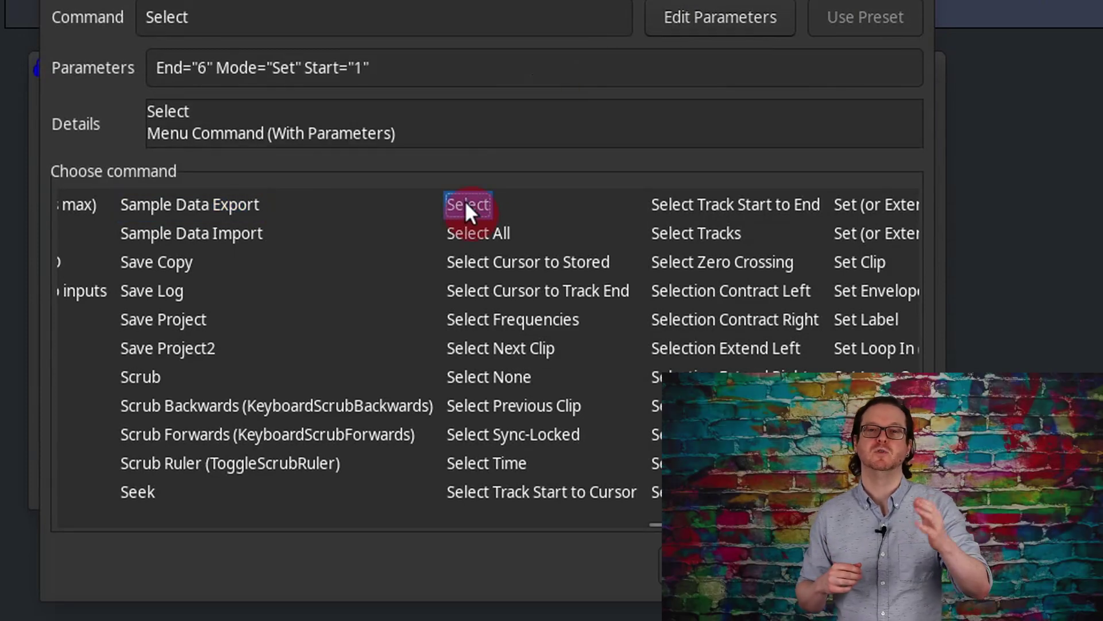
pyautogui.click(695, 28)
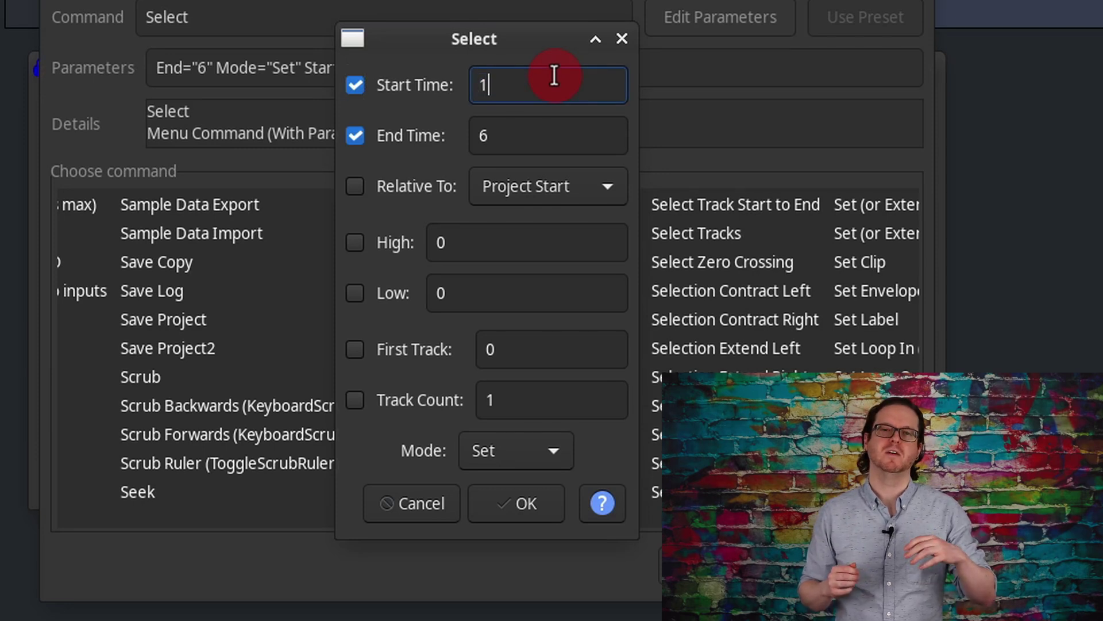
pyautogui.click(525, 140)
pyautogui.click(525, 141)
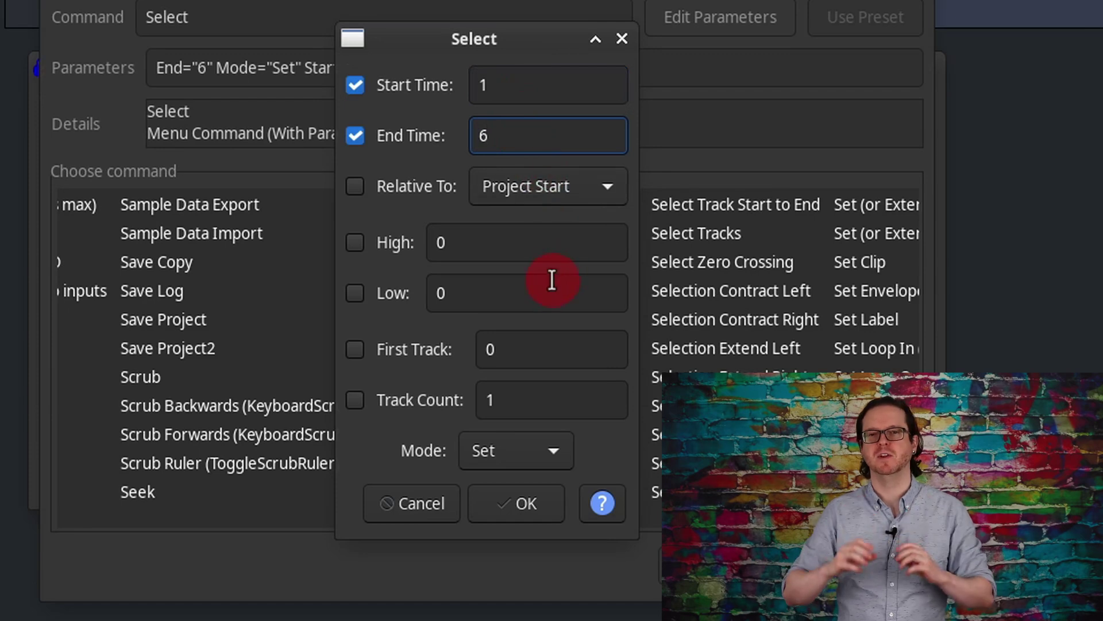
pyautogui.click(532, 505)
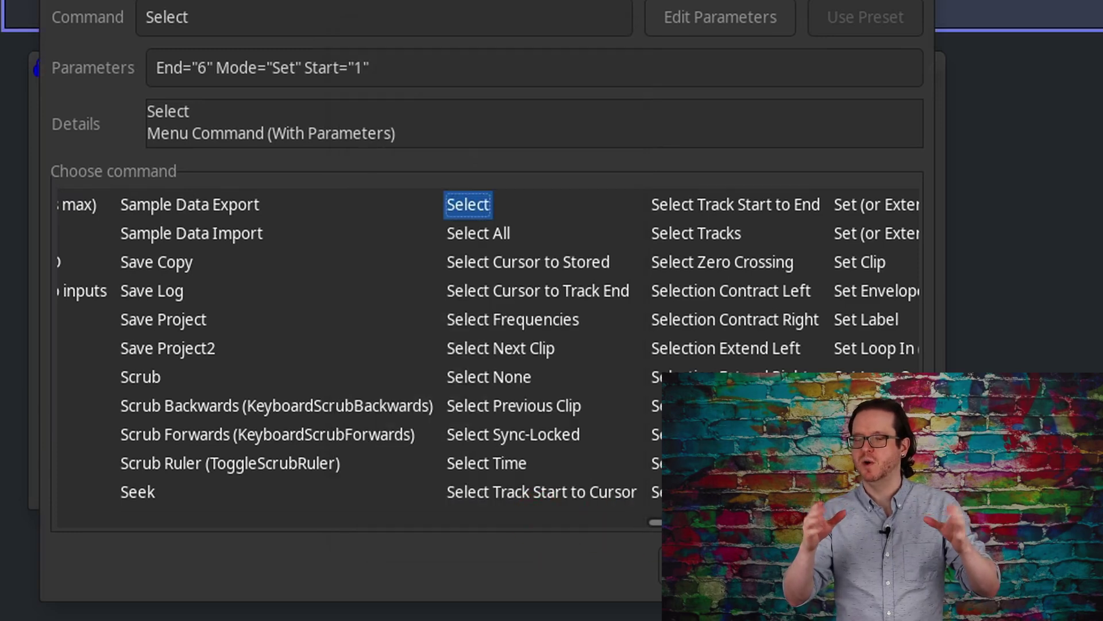
pyautogui.press('Return')
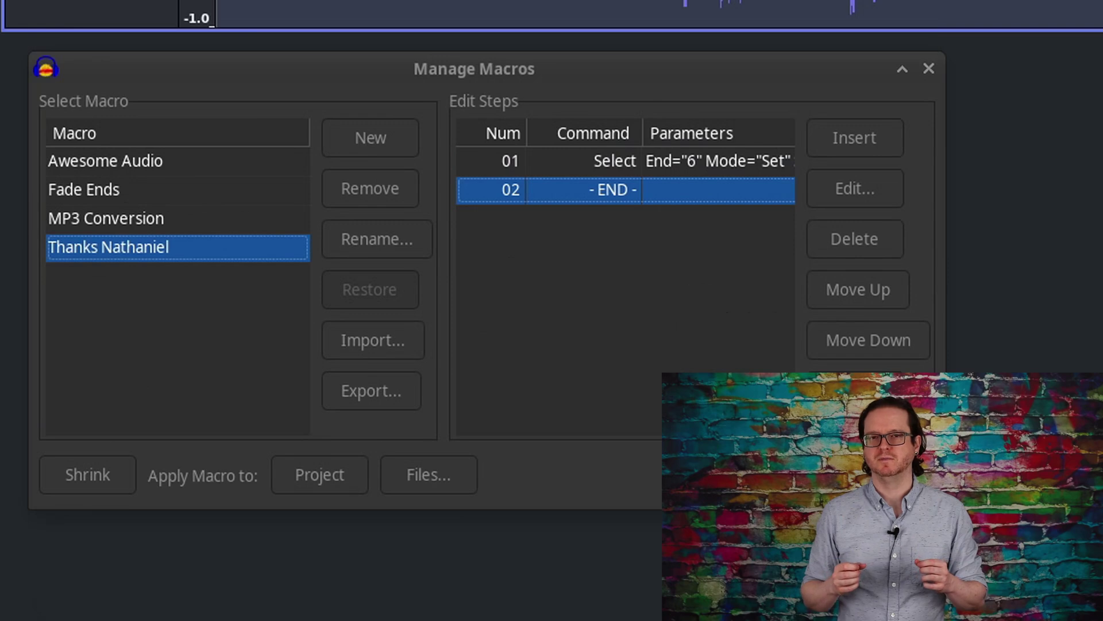
# Insert a Noise Reduction step below Select and have it get the noise profile.
pyautogui.click(840, 142)
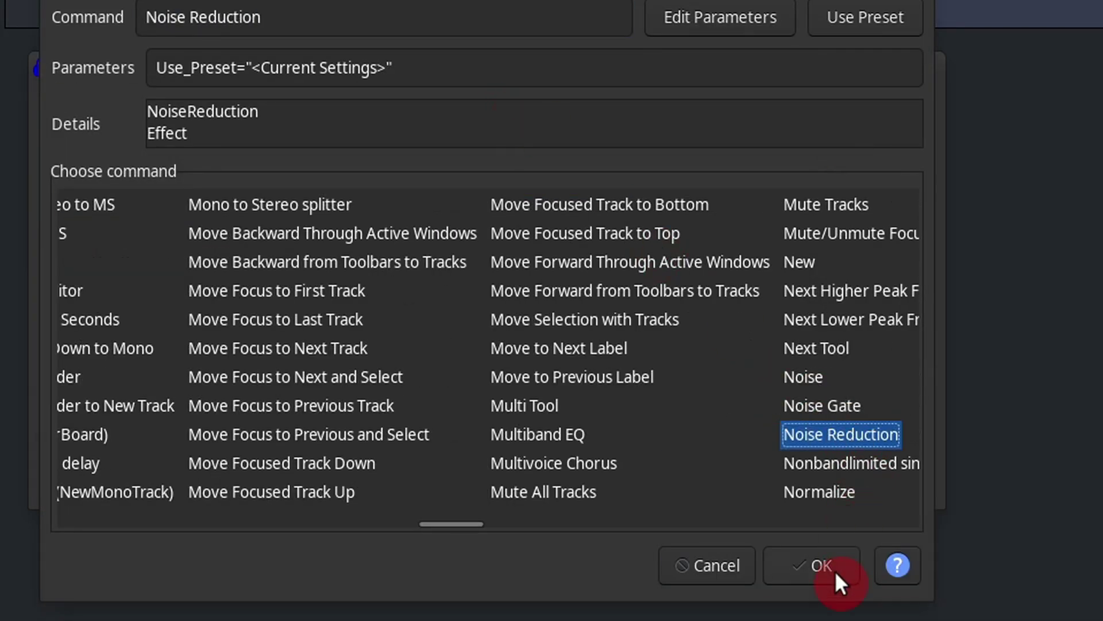
pyautogui.click(836, 571)
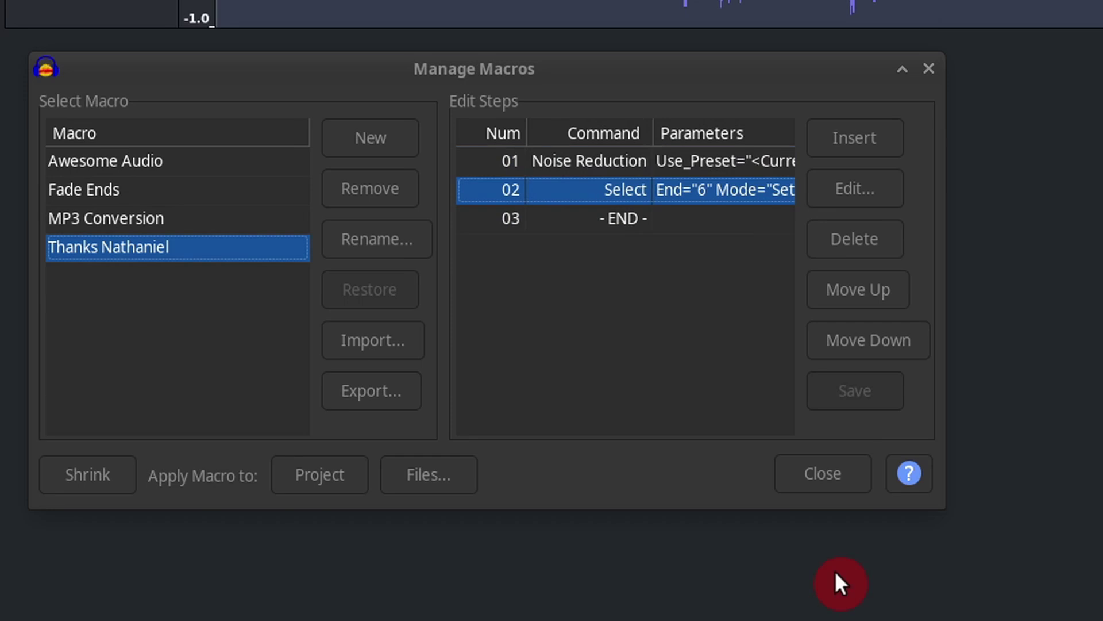
pyautogui.click(754, 171)
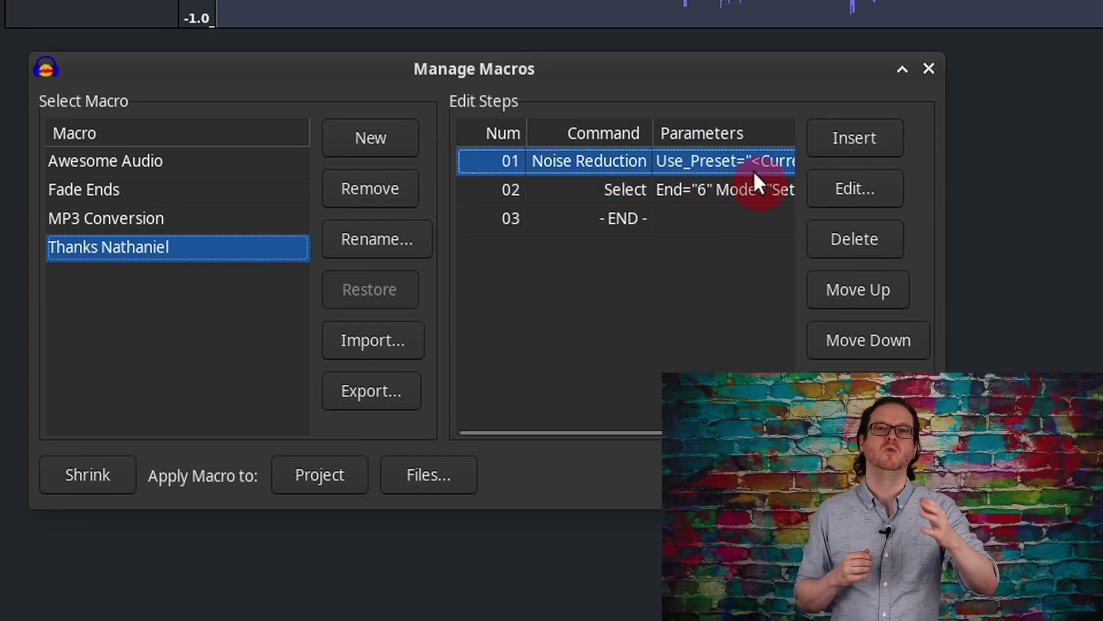
pyautogui.click(873, 343)
pyautogui.click(716, 176)
pyautogui.doubleClick(716, 178)
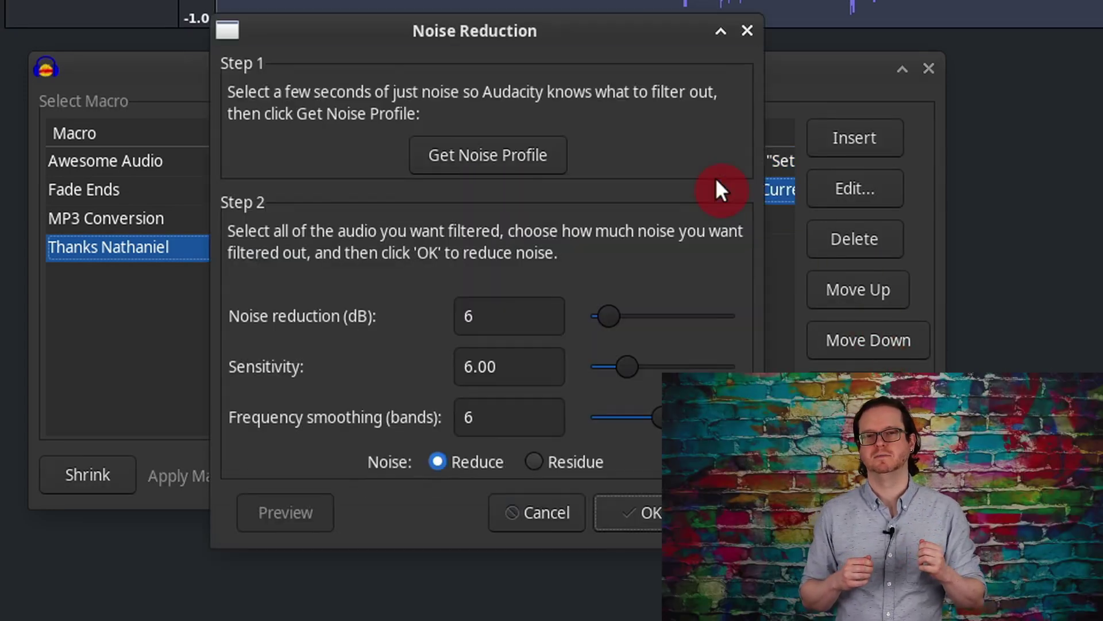
pyautogui.click(553, 160)
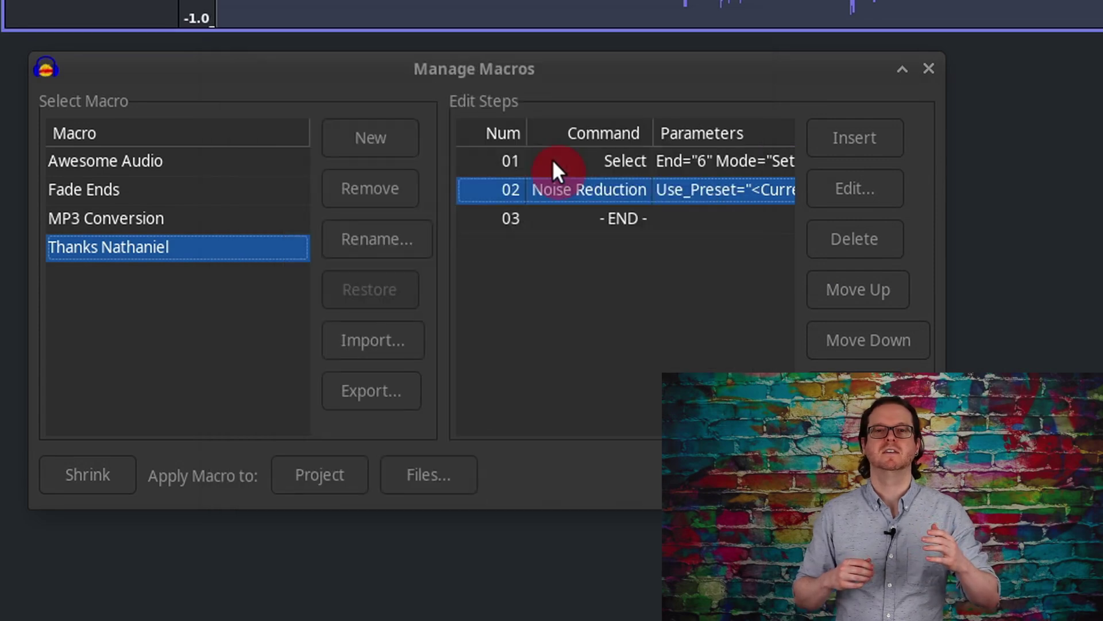
# Append Select All steps and a second Noise Reduction step with current settings.
pyautogui.click(678, 220)
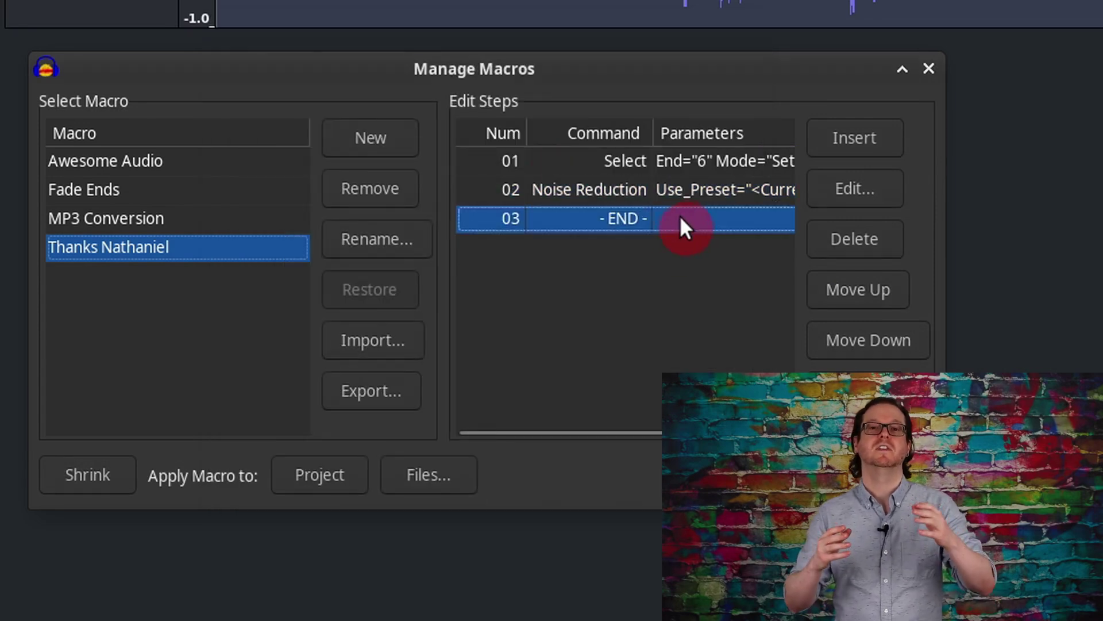
pyautogui.click(885, 135)
pyautogui.write('sc1')
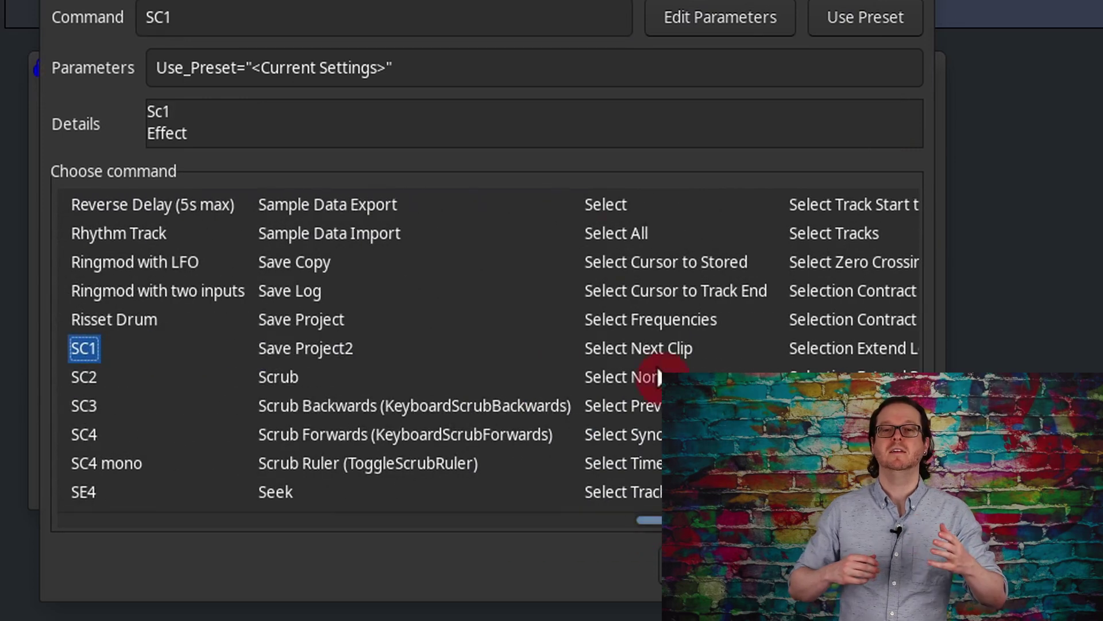
pyautogui.click(617, 234)
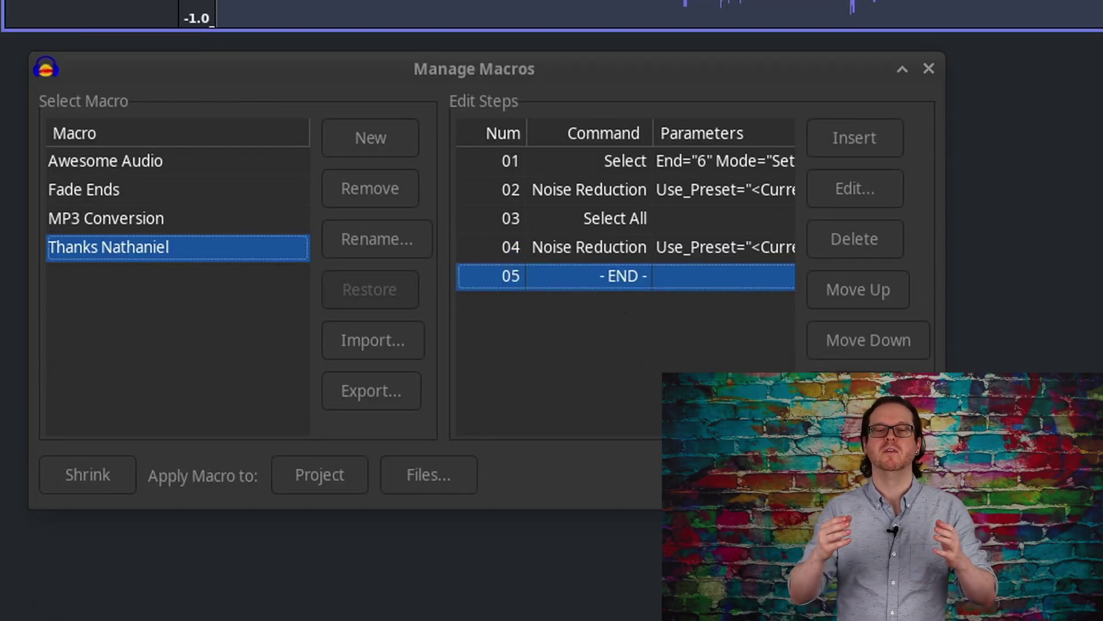
pyautogui.click(695, 238)
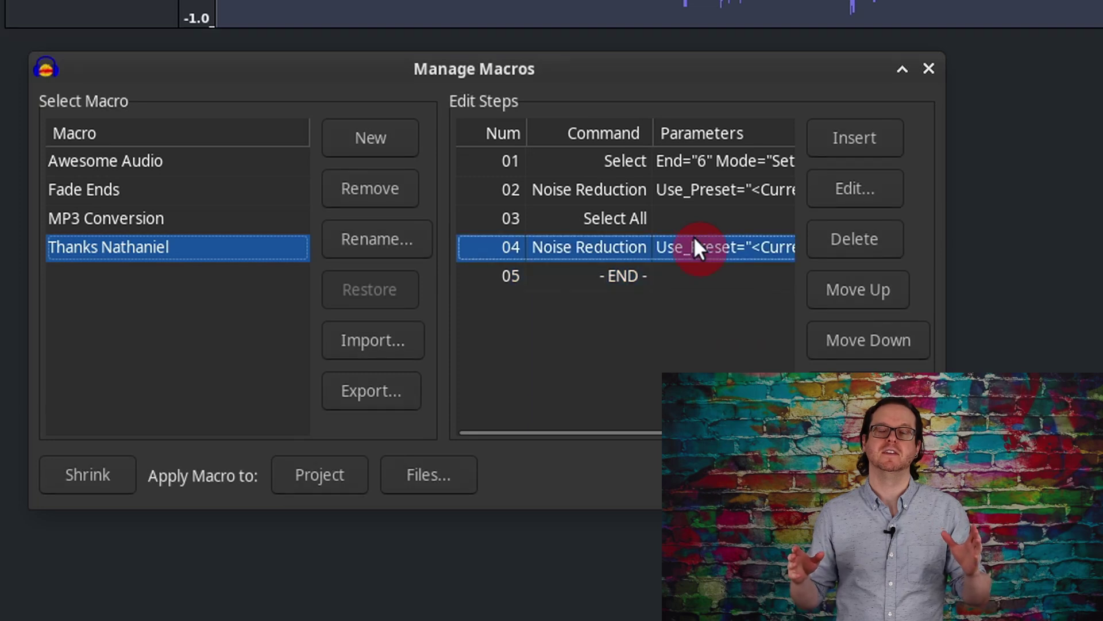
pyautogui.doubleClick(694, 237)
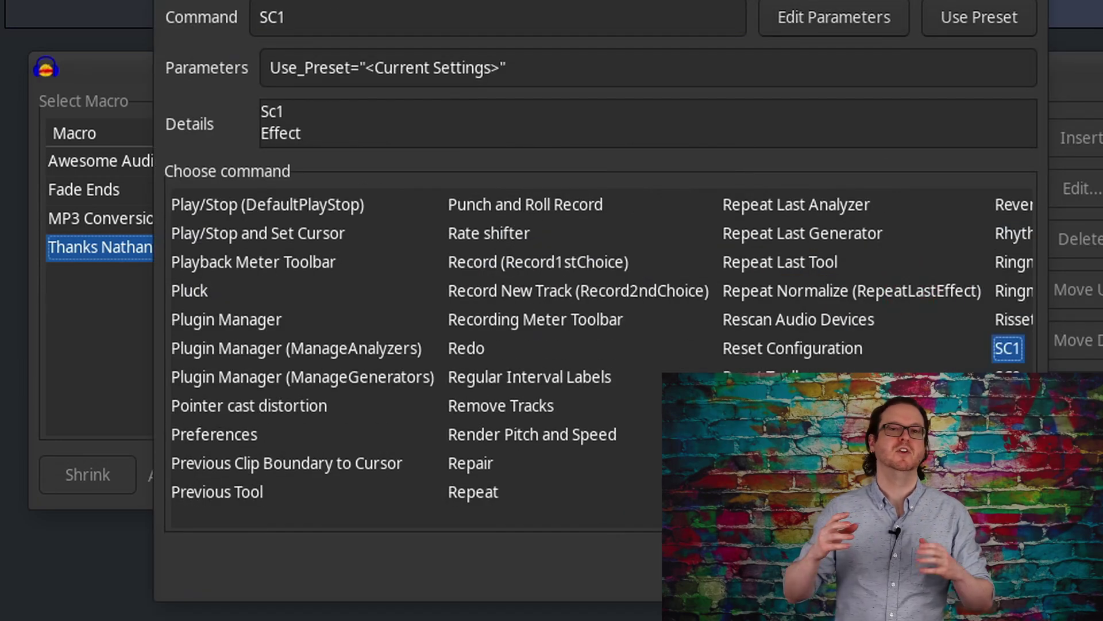
pyautogui.hscroll(5, 584, 229)
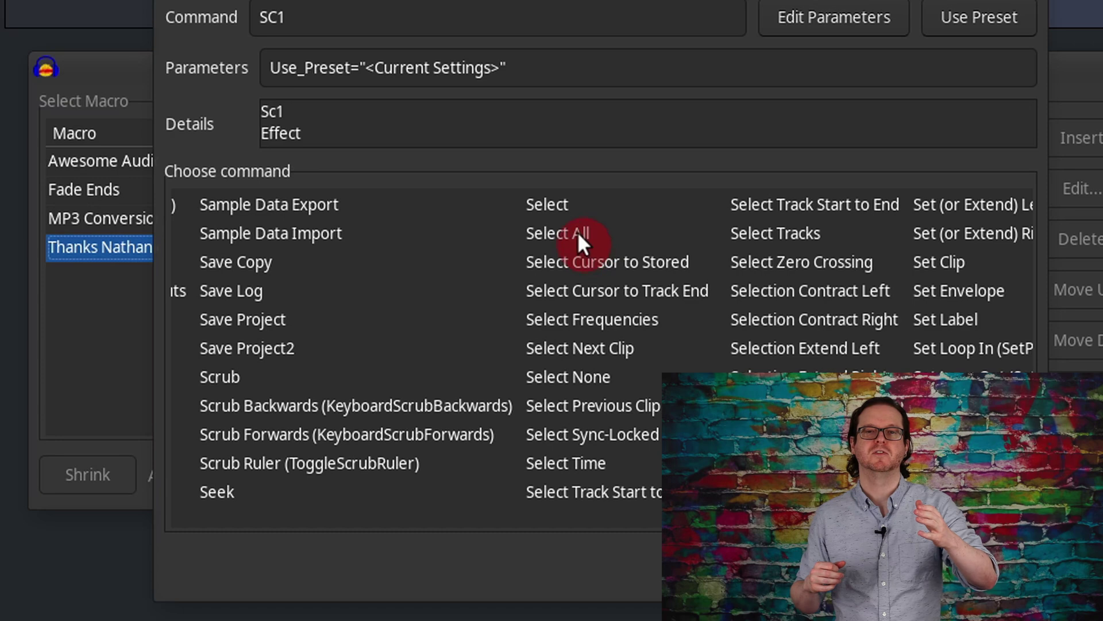
pyautogui.click(580, 233)
pyautogui.press('Return')
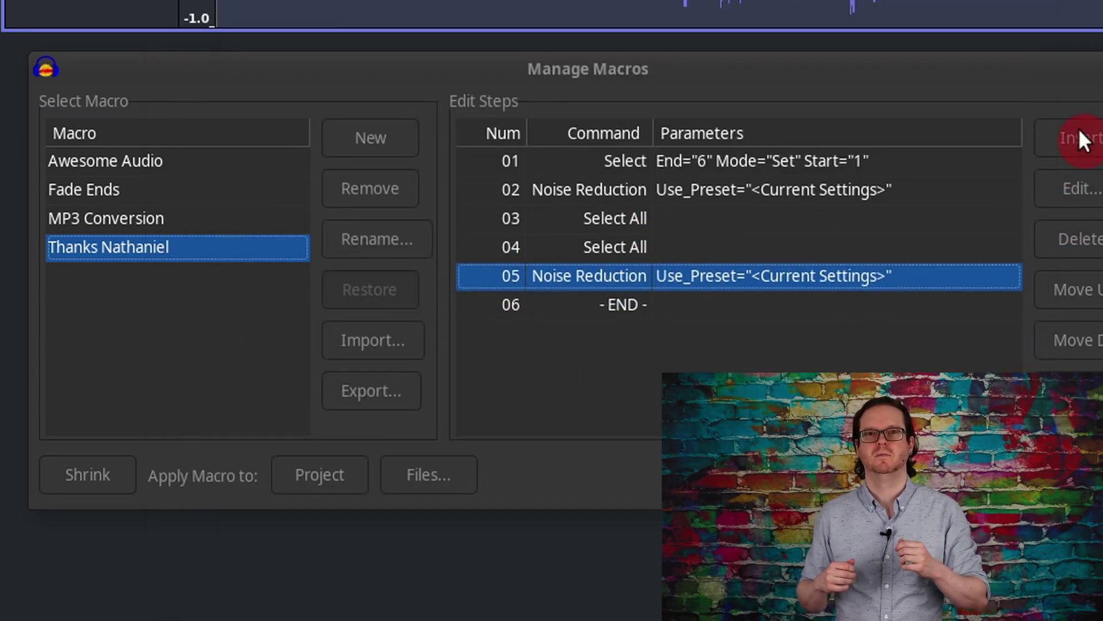
# Append a Noise Gate step, leaving the Noise Reduction settings unchanged.
pyautogui.click(1078, 136)
pyautogui.click(908, 321)
pyautogui.press('n')
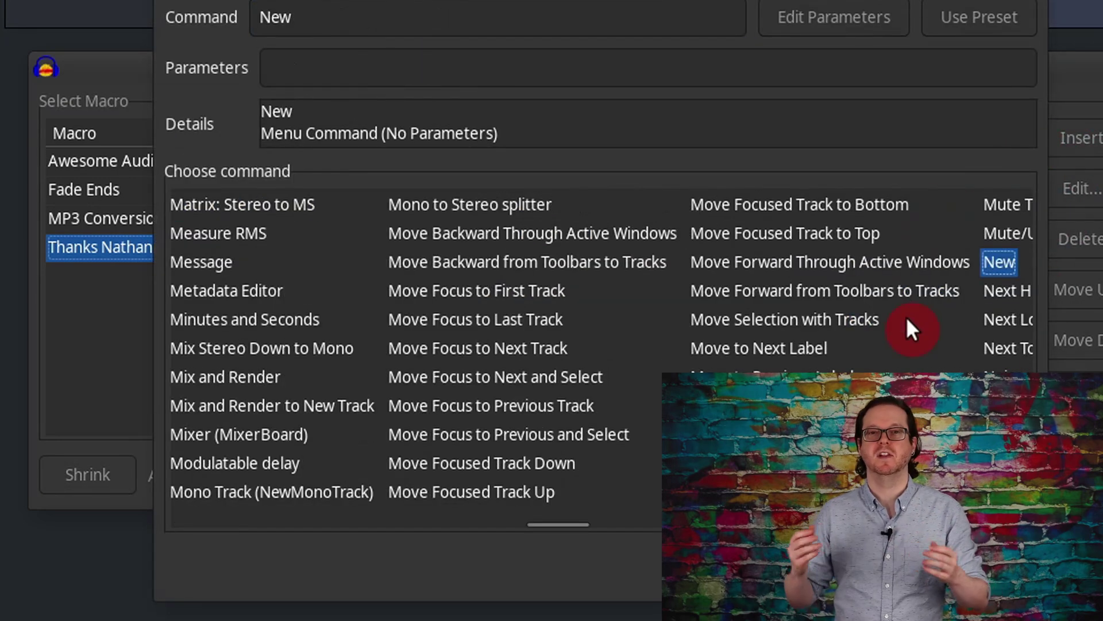
pyautogui.press('o')
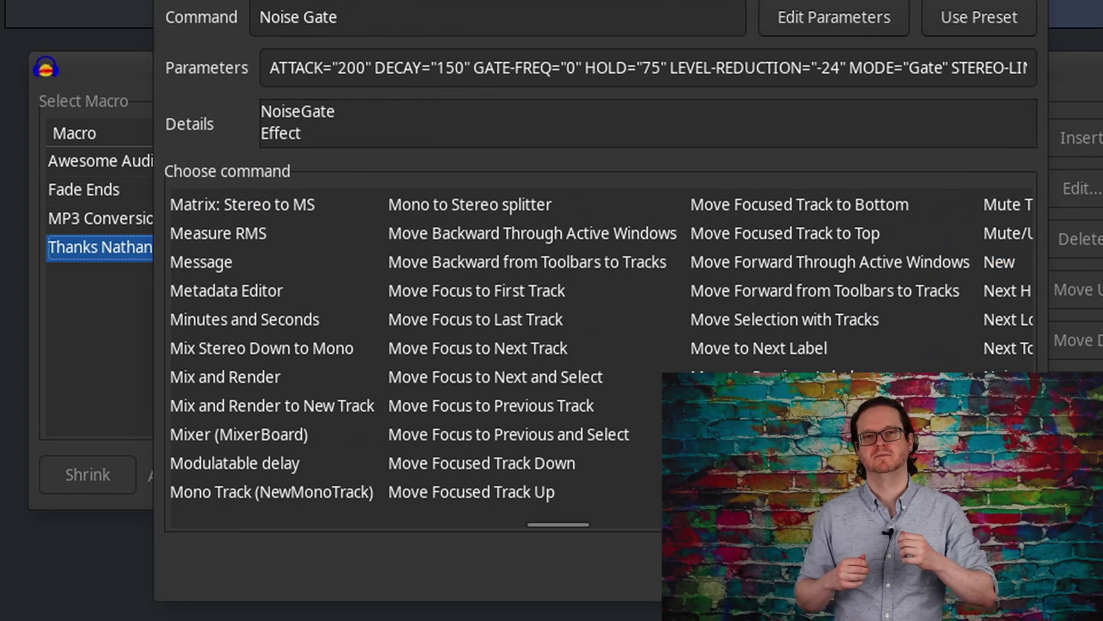
pyautogui.press('Return')
pyautogui.doubleClick(857, 302)
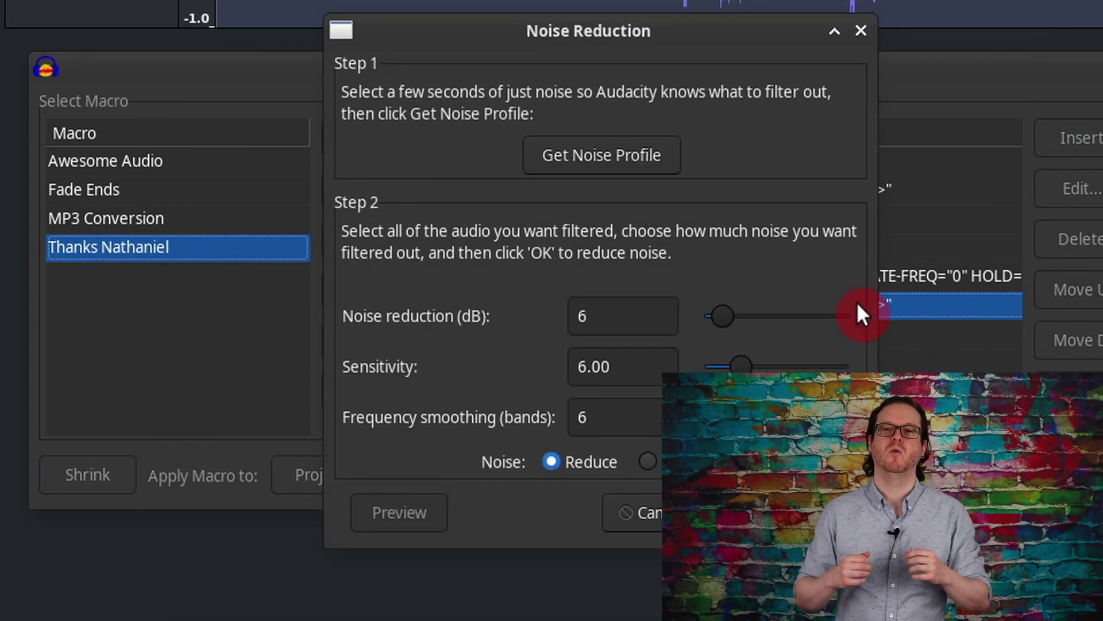
pyautogui.press('Return')
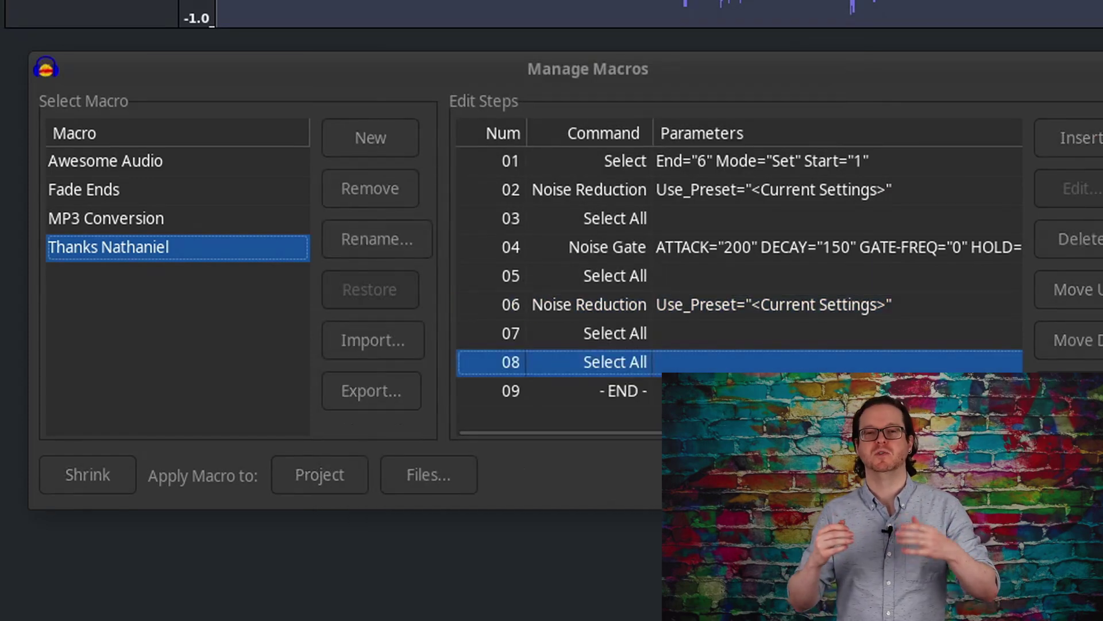
# Add a Compressor step with ratio 3 to the macro.
pyautogui.click(1080, 144)
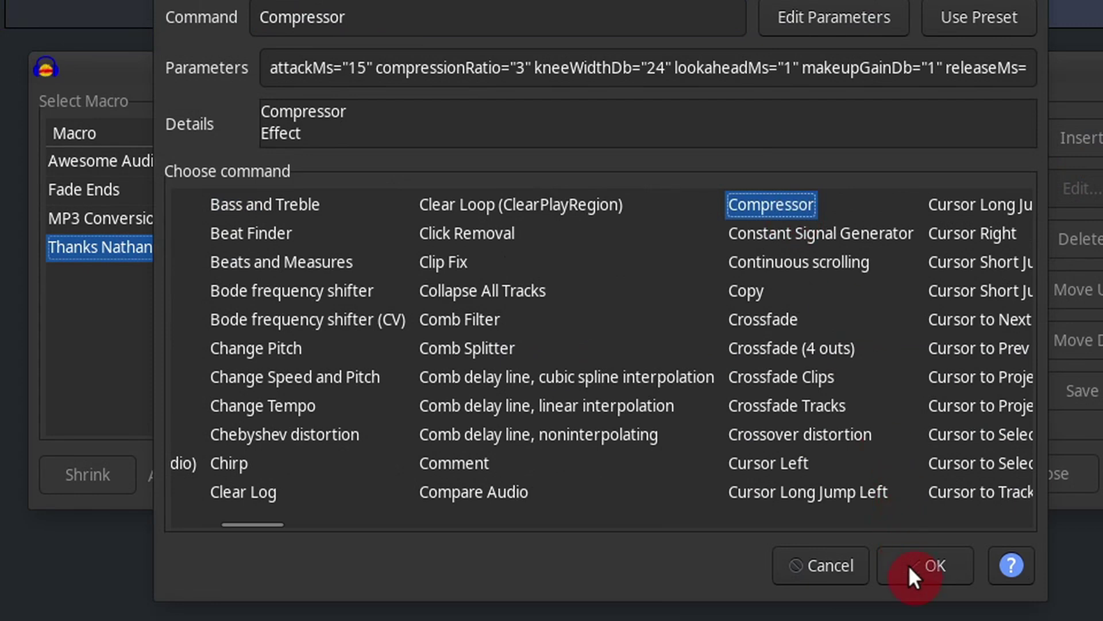
pyautogui.click(908, 564)
pyautogui.doubleClick(889, 352)
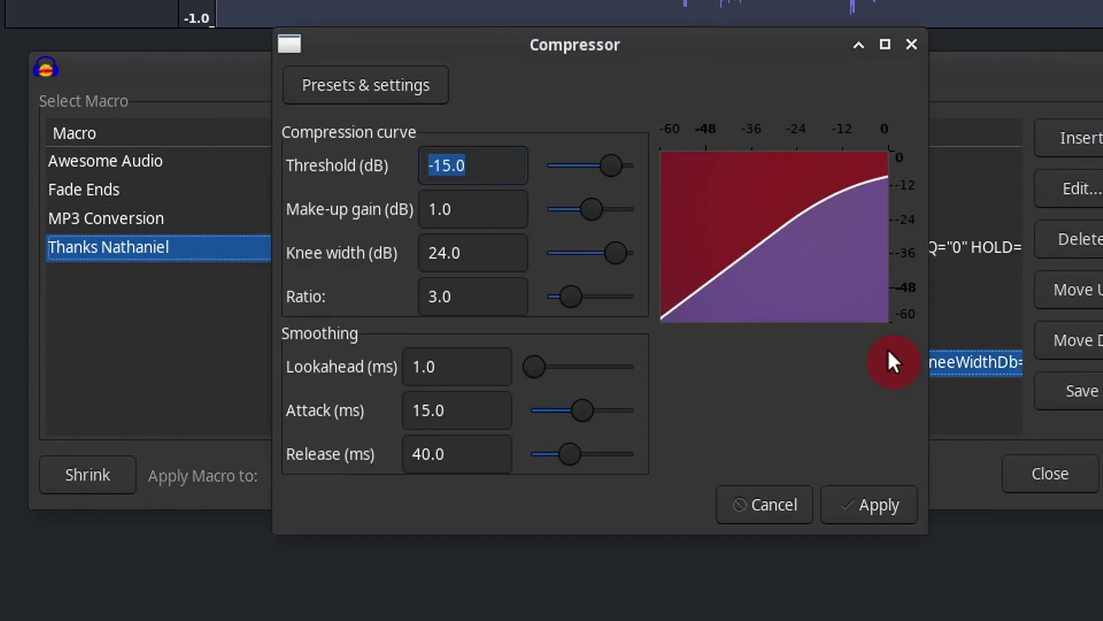
pyautogui.click(881, 505)
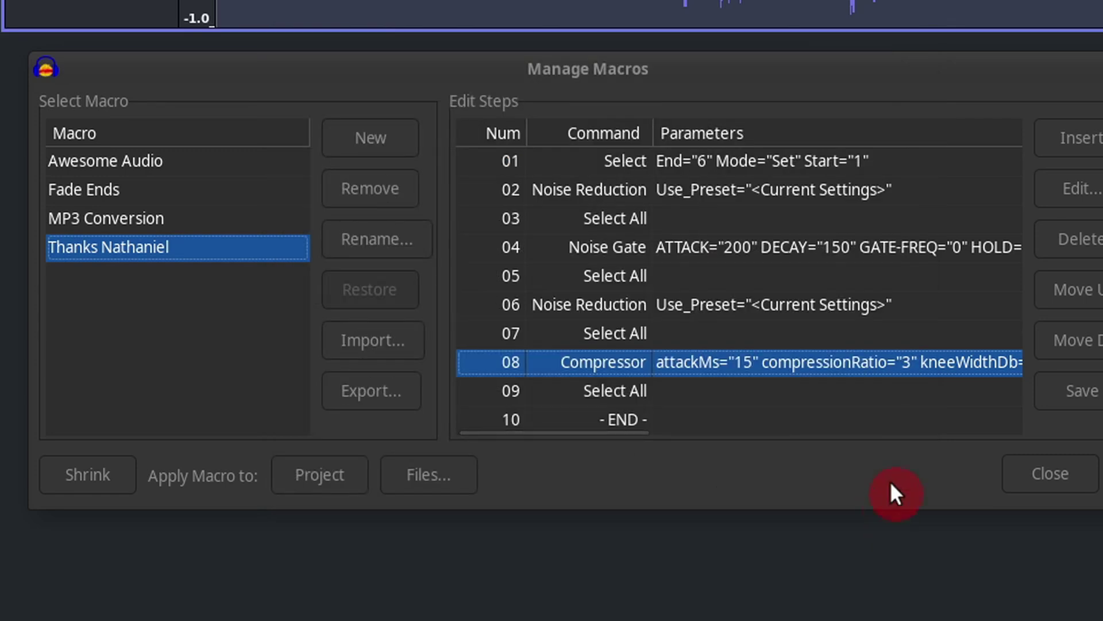
pyautogui.click(880, 420)
# Add a Normalize step that normalizes peaks to -1.5 dB.
pyautogui.click(1061, 137)
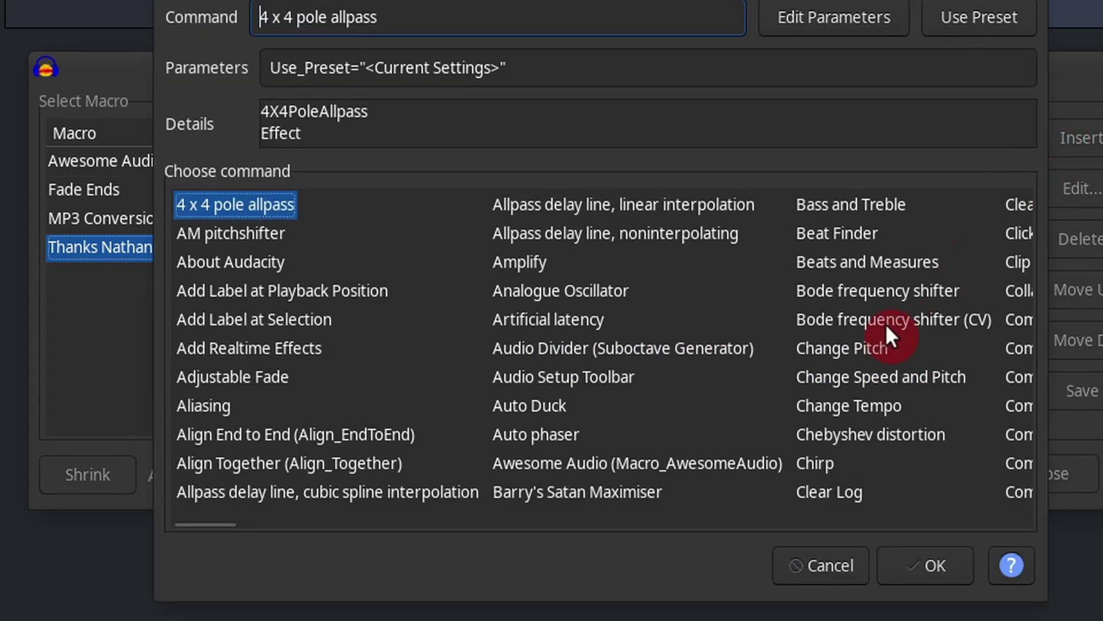
pyautogui.write('nyquist pr')
pyautogui.click(494, 493)
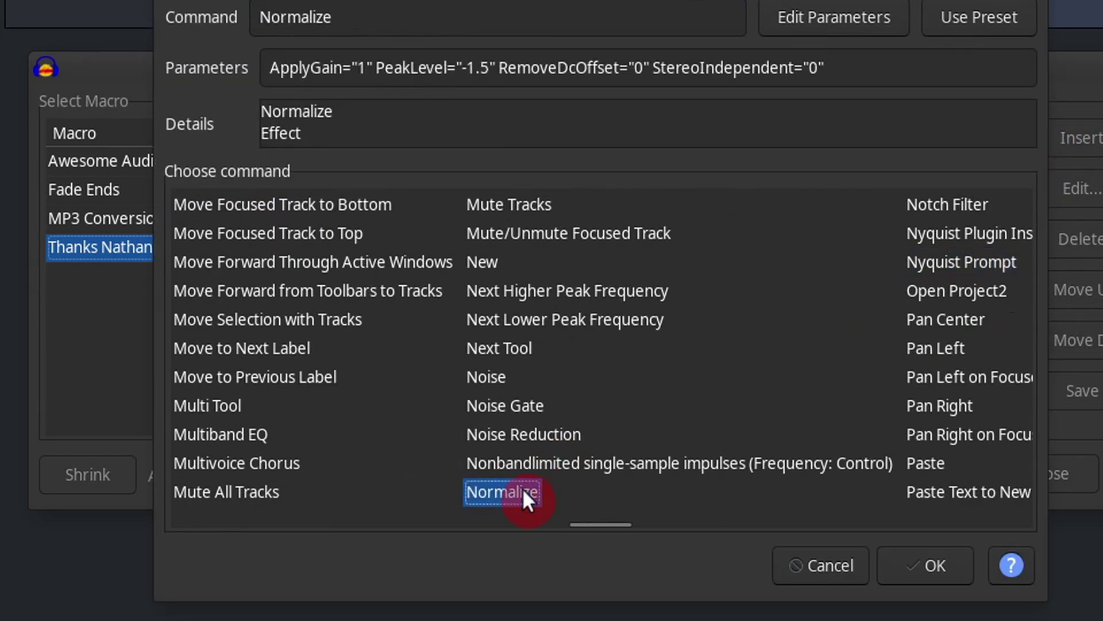
pyautogui.click(926, 566)
pyautogui.doubleClick(794, 389)
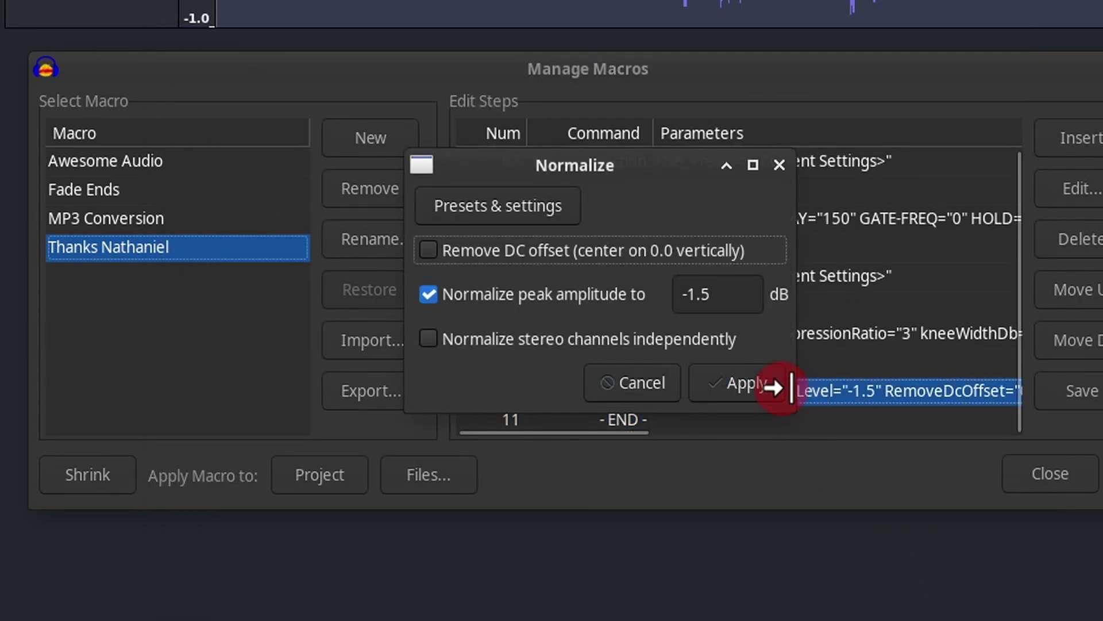
pyautogui.click(747, 384)
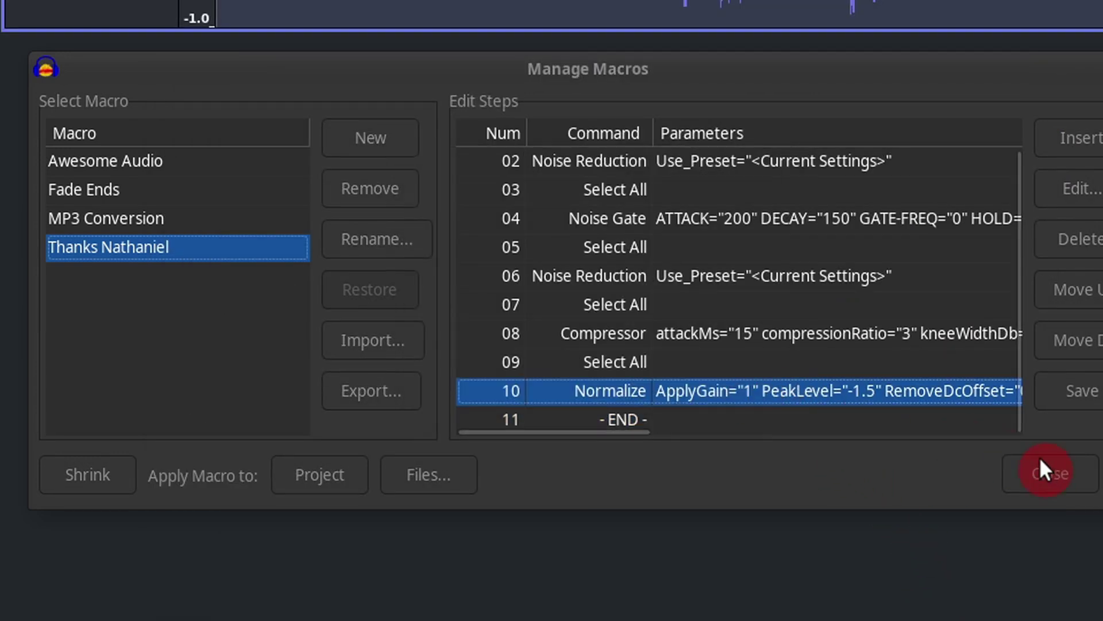